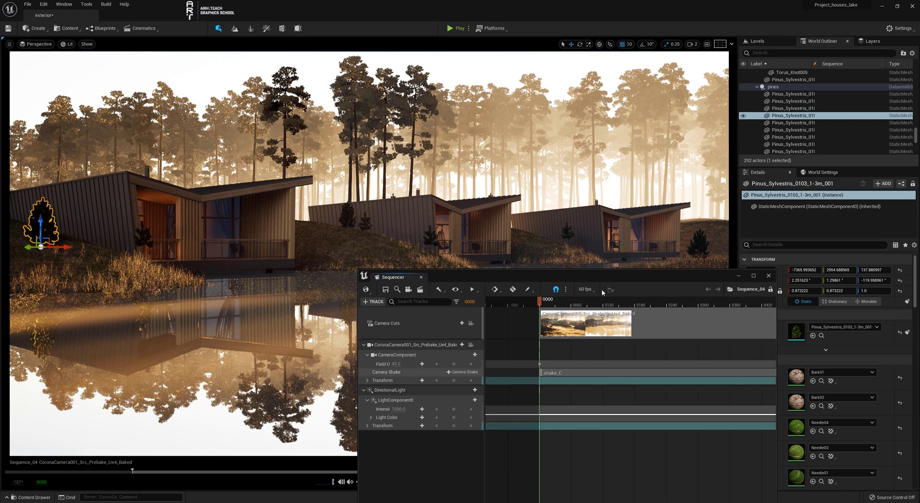
Close the Sequencer window and focus the viewport on the selected Pinus_Sylvestris_0103_1-3m_001 pine.
mouse_move(546, 276)
mouse_down()
mouse_move(520, 284)
mouse_move(531, 283)
mouse_up()
click(724, 282)
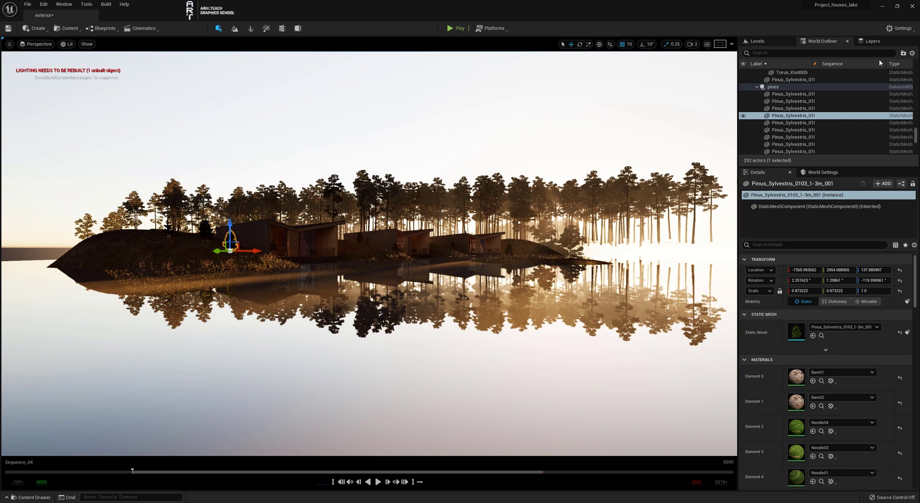
key(f)
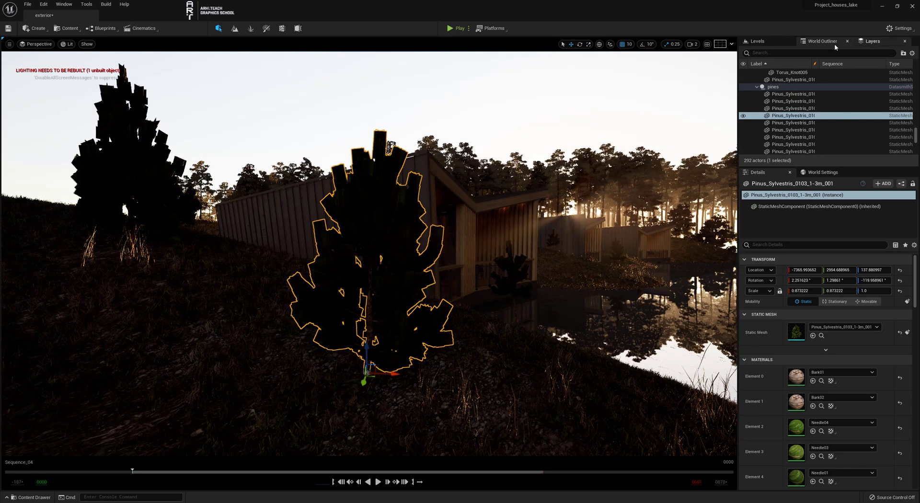
Hide the tree layer and show it again.
click(870, 41)
click(748, 73)
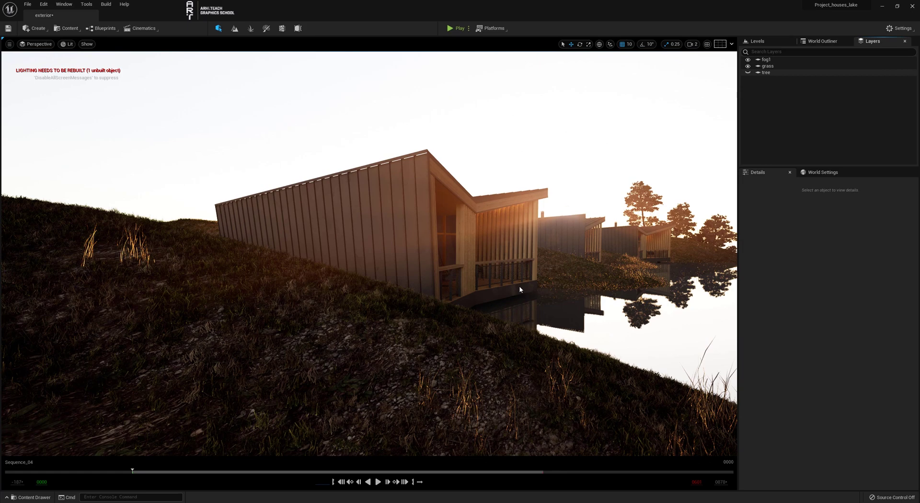
click(748, 73)
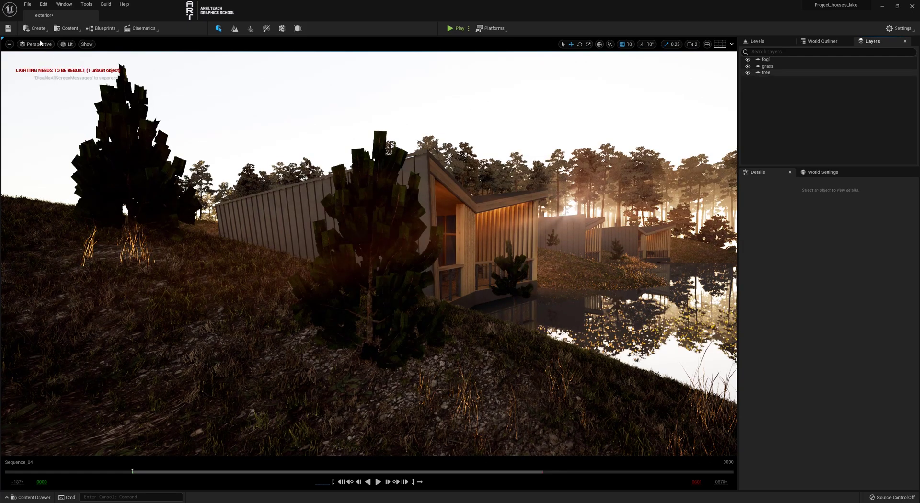
click(68, 44)
click(342, 54)
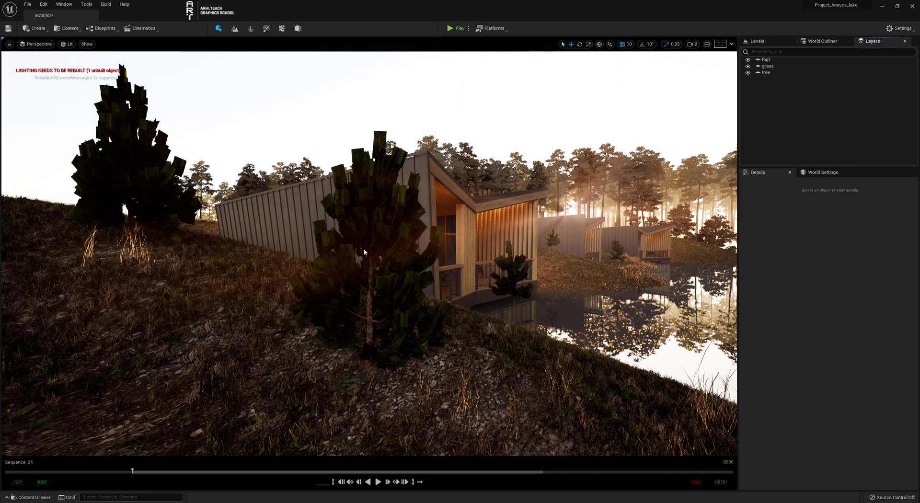
Select the small pine in front of the house and show only that actor in the viewport.
click(364, 252)
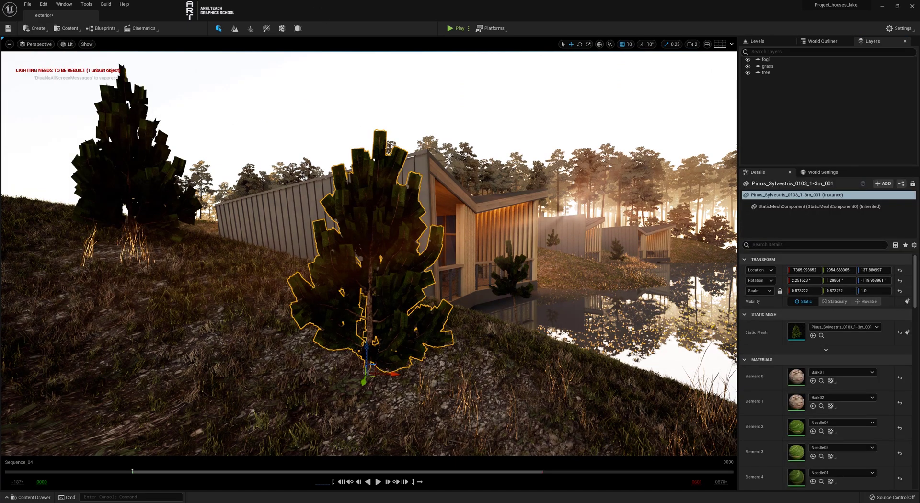
right_click(377, 249)
mouse_move(527, 378)
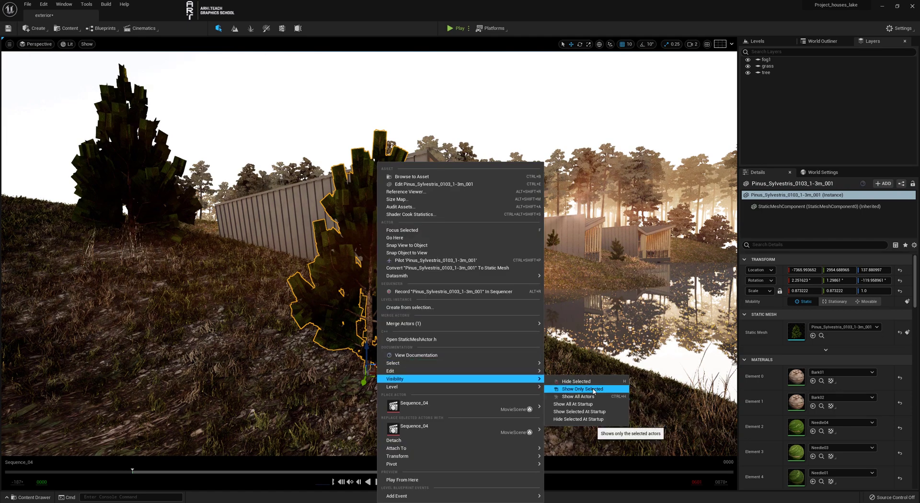
click(594, 391)
mouse_move(531, 371)
right_down()
mouse_move(489, 381)
mouse_move(527, 367)
right_up()
right_drag(595, 272, 595, 271)
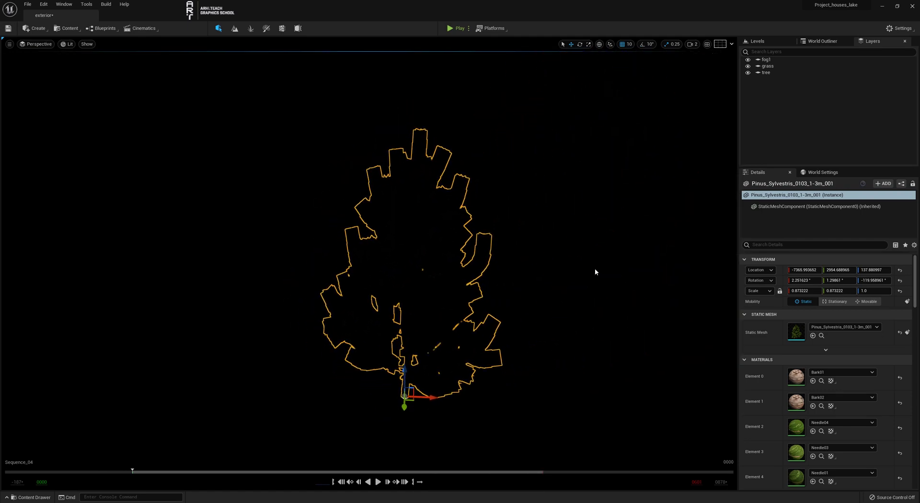
Filter the World Outliner for "ligh" and make both directional lights visible to illuminate the isolated pine.
click(822, 41)
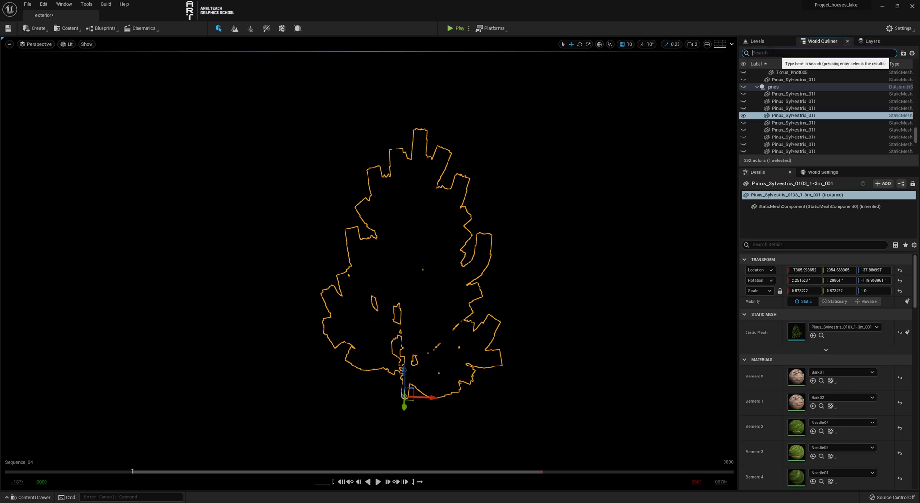
text(ligh)
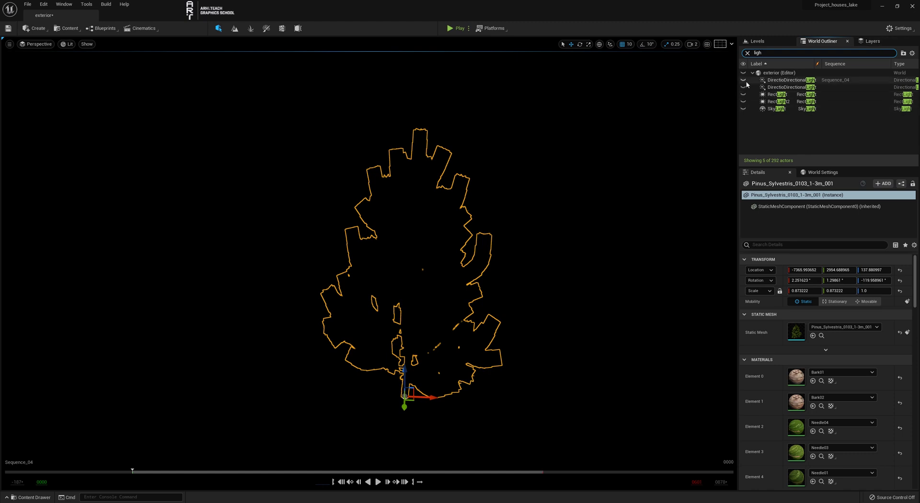
click(743, 81)
key(w)
mouse_move(519, 308)
right_down()
mouse_move(464, 307)
mouse_move(517, 303)
right_up()
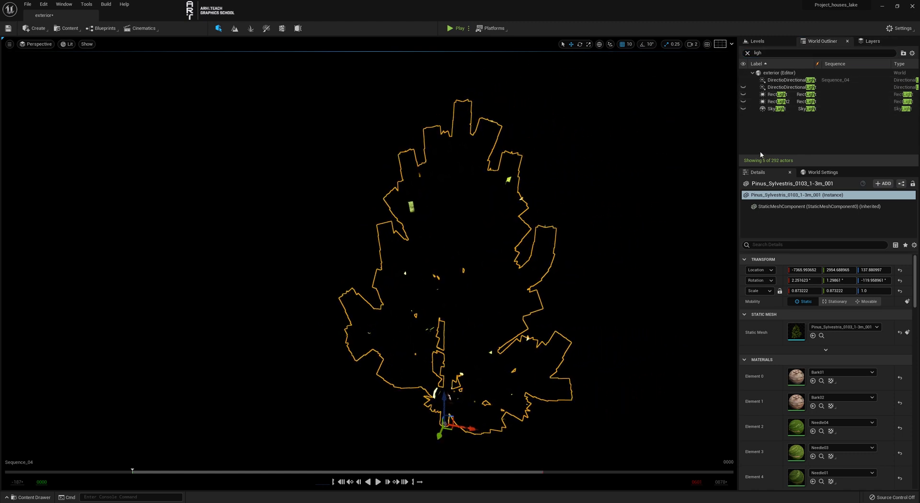
click(743, 87)
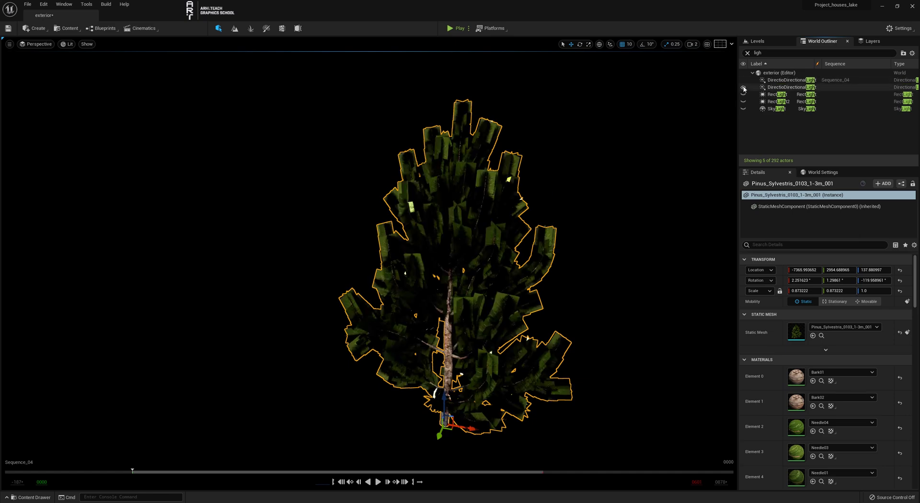
right_drag(659, 318, 658, 333)
key(w)
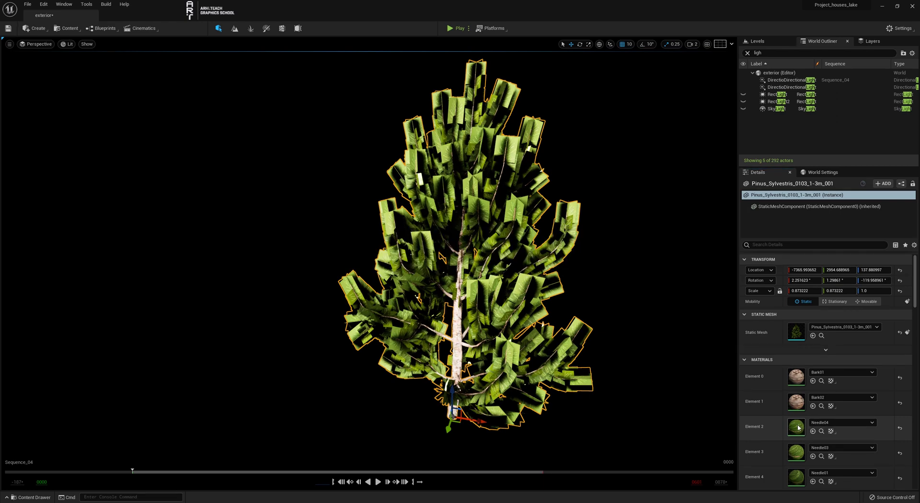
Open the pine's Needle04 material instance and open its parent material Needle01 in the material editor.
drag(297, 236, 162, 79)
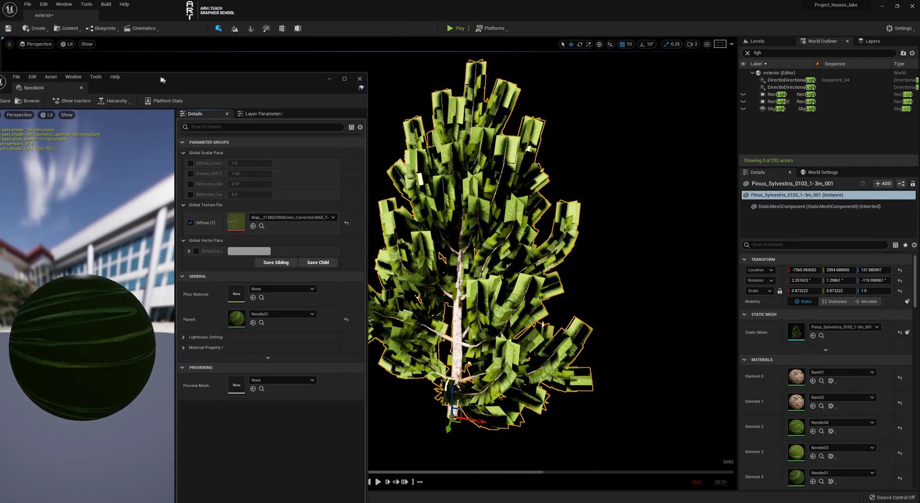
double_click(239, 318)
drag(255, 84, 286, 53)
drag(256, 169, 301, 97)
drag(367, 135, 332, 151)
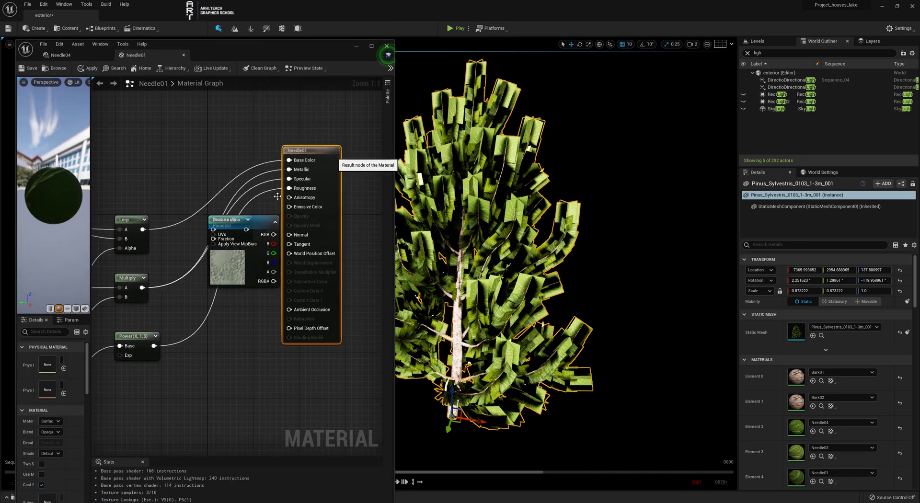
Move the unconnected Texture (9) and Desaturation nodes away from the Needle01 result node and delete both.
drag(257, 220, 164, 88)
drag(224, 331, 199, 194)
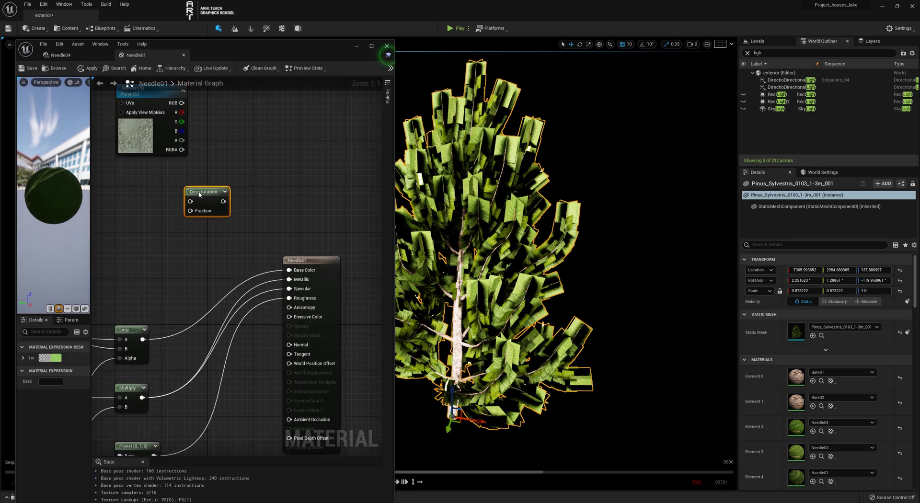
right_drag(231, 107, 243, 170)
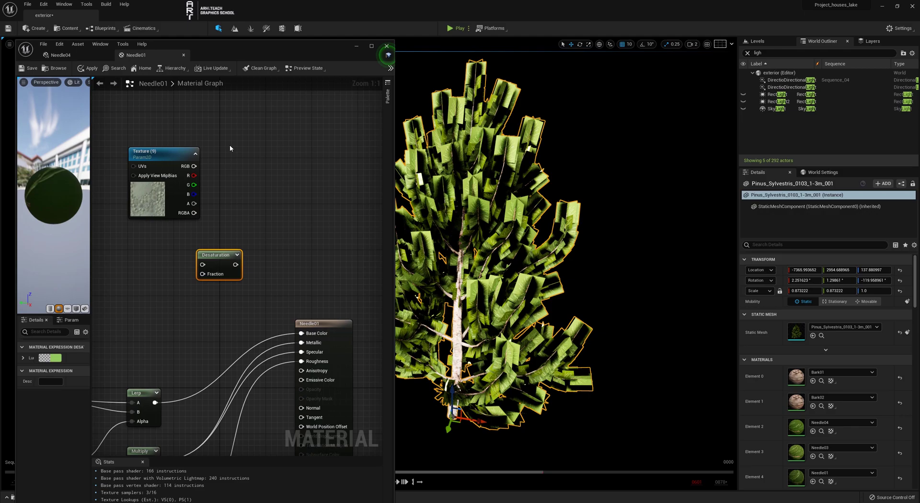
click(372, 46)
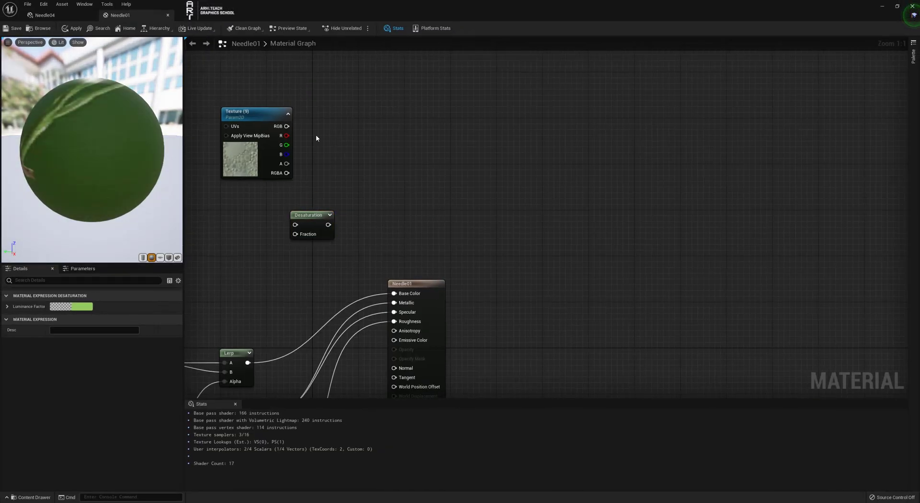
drag(316, 139, 297, 285)
key(Delete)
Set the blend mode of the Needle01 material to Masked.
right_drag(405, 305, 564, 167)
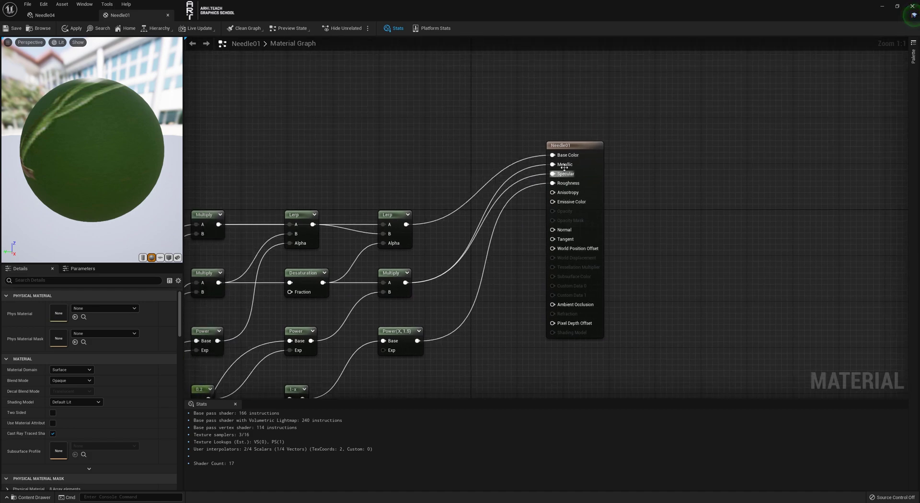
click(564, 166)
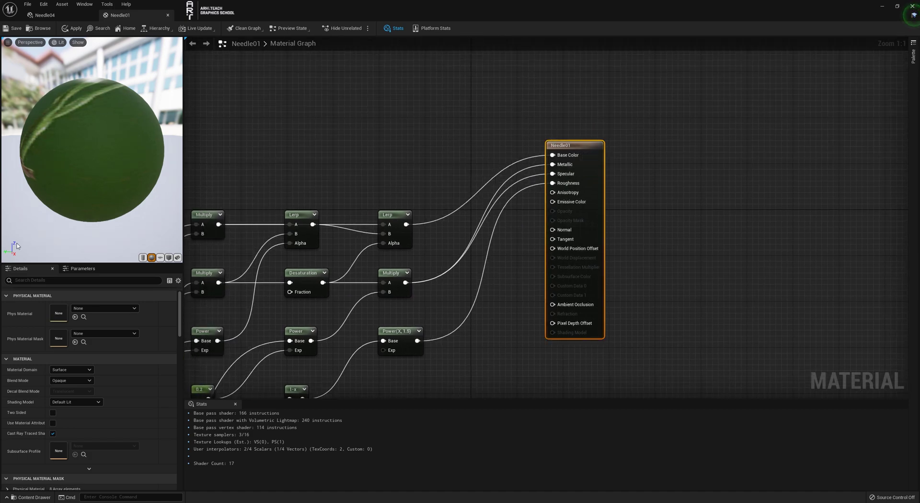
click(55, 380)
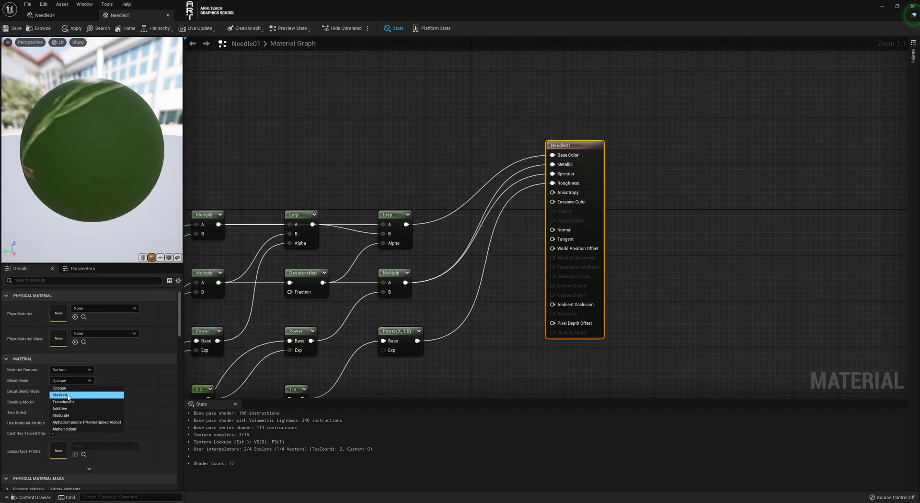
click(67, 396)
Spread out the Reflection, Reflection_Level and Reflection_Glossiness parameter nodes to the left in the Needle01 graph.
right_drag(652, 167, 700, 174)
scroll(700, 174, down, 3)
right_drag(480, 293, 548, 202)
drag(402, 198, 353, 169)
drag(407, 242, 358, 243)
drag(412, 358, 400, 360)
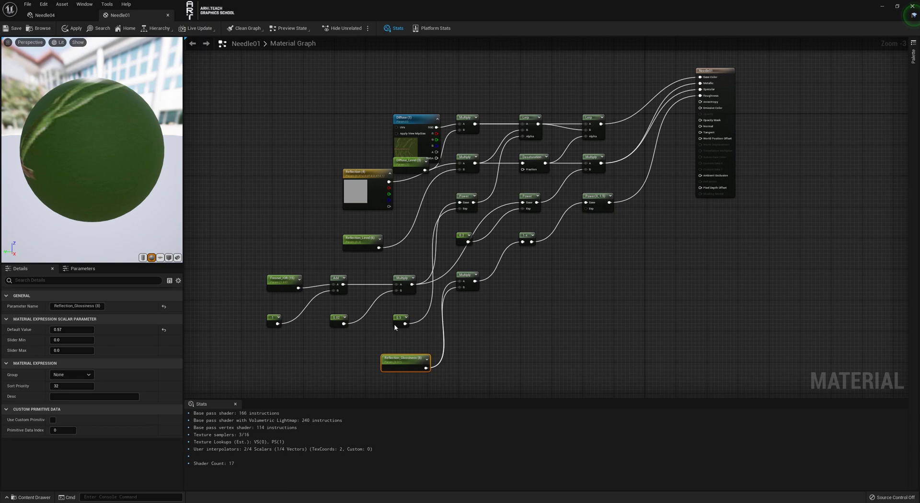
right_drag(324, 268, 290, 316)
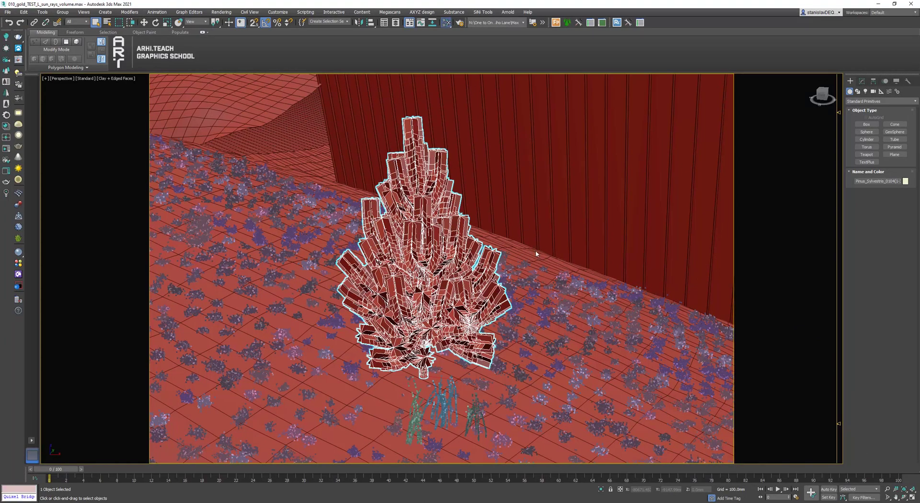
Switch to 3ds Max and load the pine's material into the Slate Material Editor.
key(m)
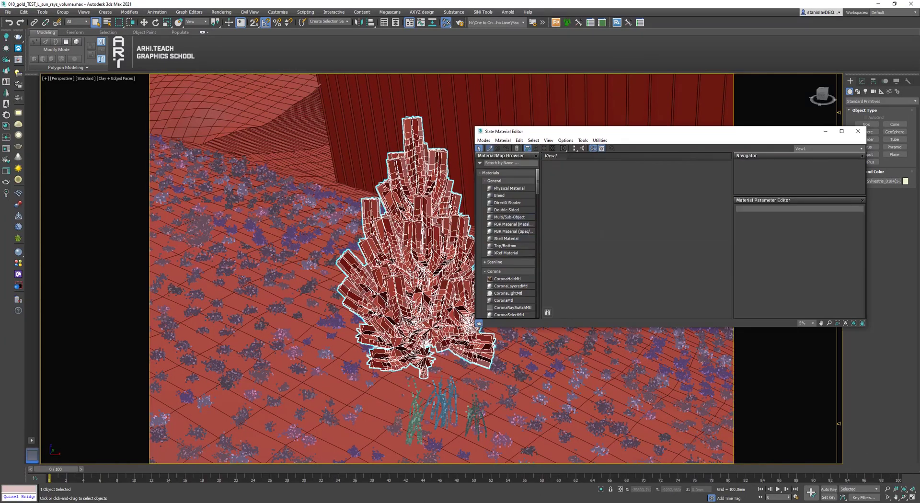
click(431, 199)
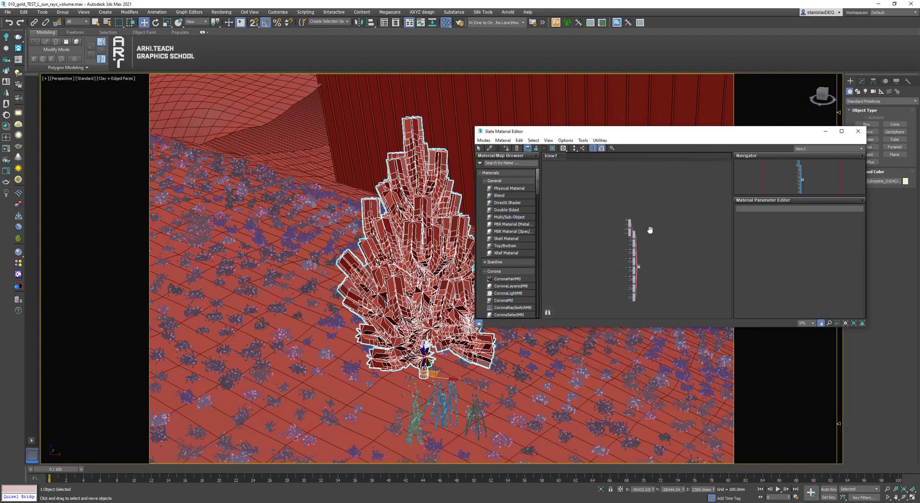
scroll(624, 271, up, 10)
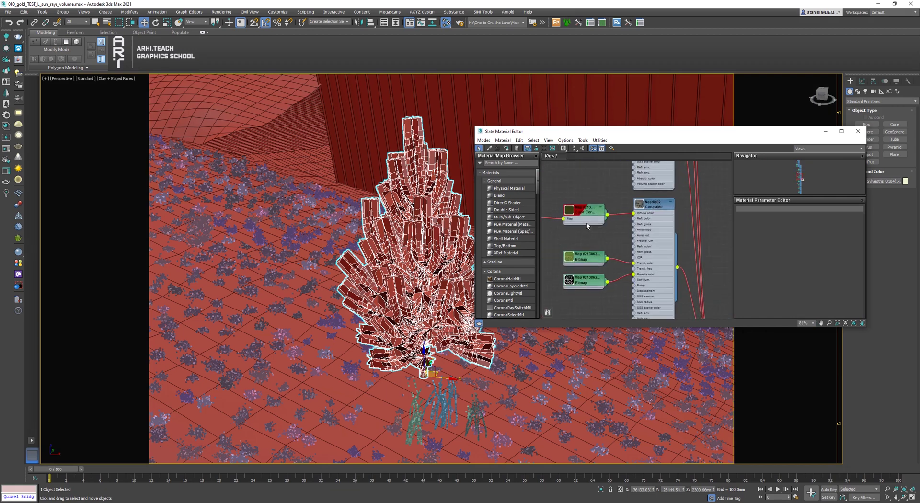
middle_drag(640, 219, 641, 292)
Enlarge the previews of the needle opacity bitmaps and place one bitmap node further left in the node view.
double_click(631, 281)
scroll(651, 213, down, 3)
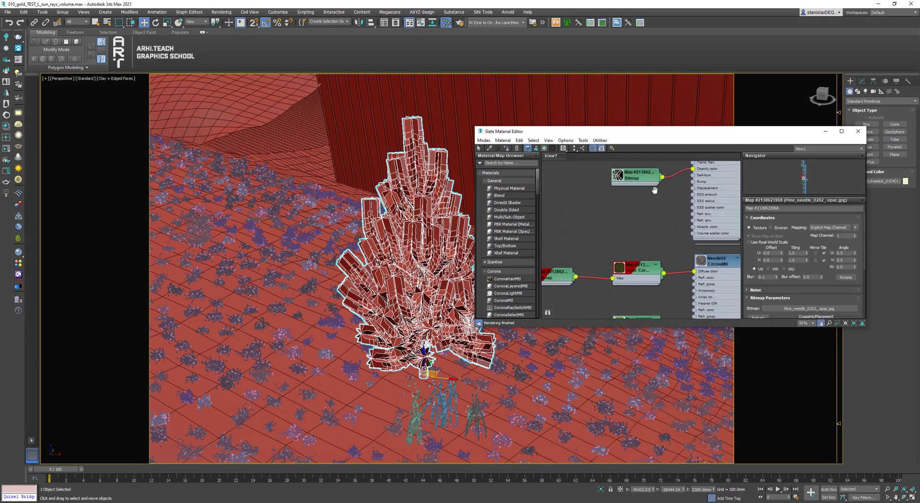
double_click(621, 180)
drag(621, 180, 558, 291)
Reveal the file location of the Pine_needle_0202_opac.jpg opacity bitmap in Explorer.
middle_drag(605, 314, 611, 279)
scroll(604, 258, down, 2)
scroll(603, 258, down, 1)
middle_drag(637, 220, 629, 381)
middle_drag(633, 352, 656, 313)
middle_drag(656, 227, 697, 306)
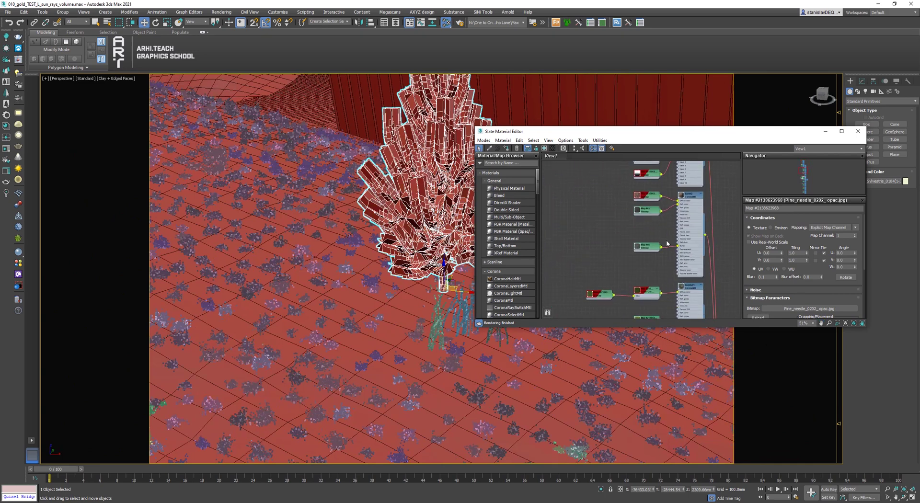
middle_drag(689, 235, 693, 308)
middle_drag(665, 263, 653, 282)
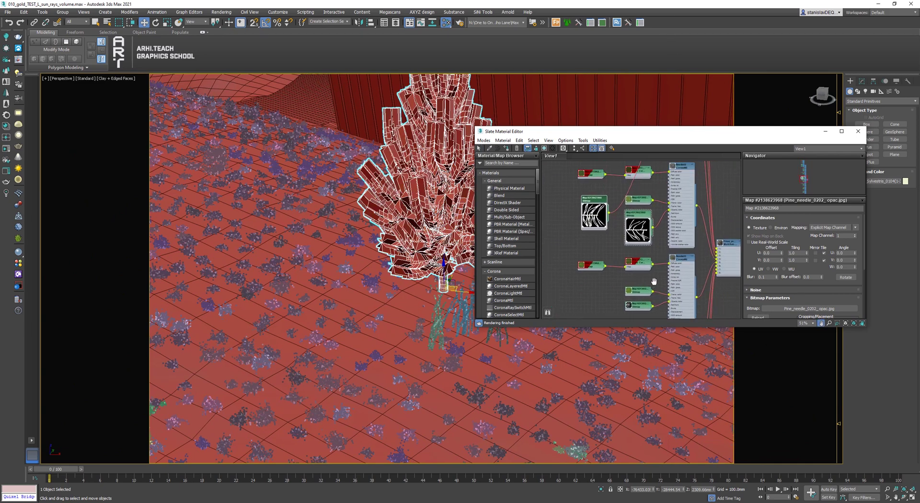
click(627, 214)
right_click(834, 308)
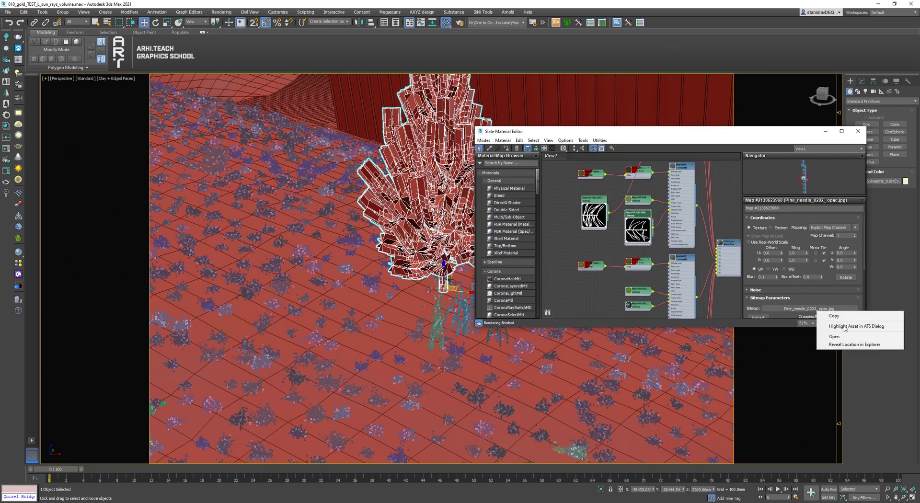
click(852, 346)
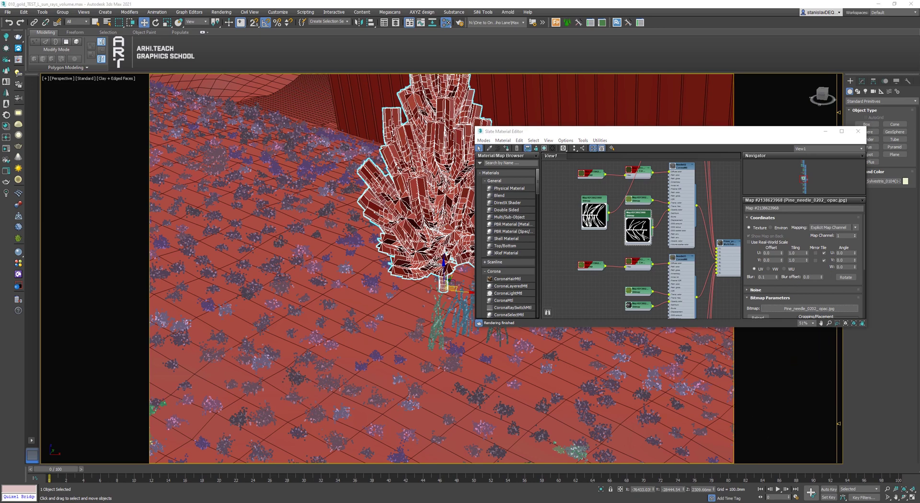
Check the image dimensions of Pine_needle_0302_opac in its file properties.
drag(839, 96, 437, 68)
click(326, 354)
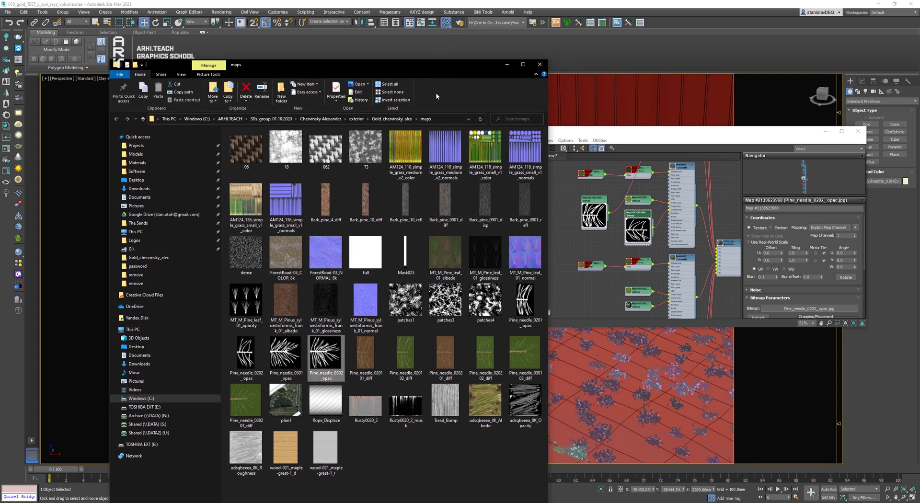
right_click(318, 368)
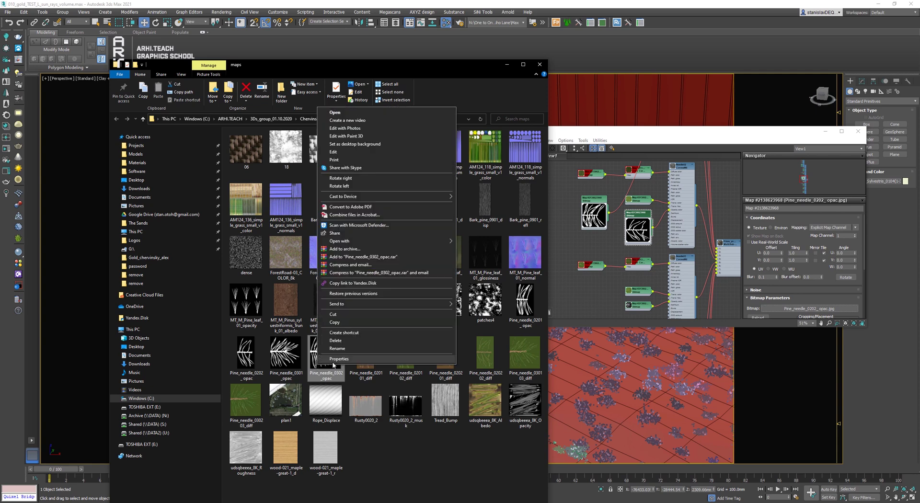
click(330, 362)
click(366, 334)
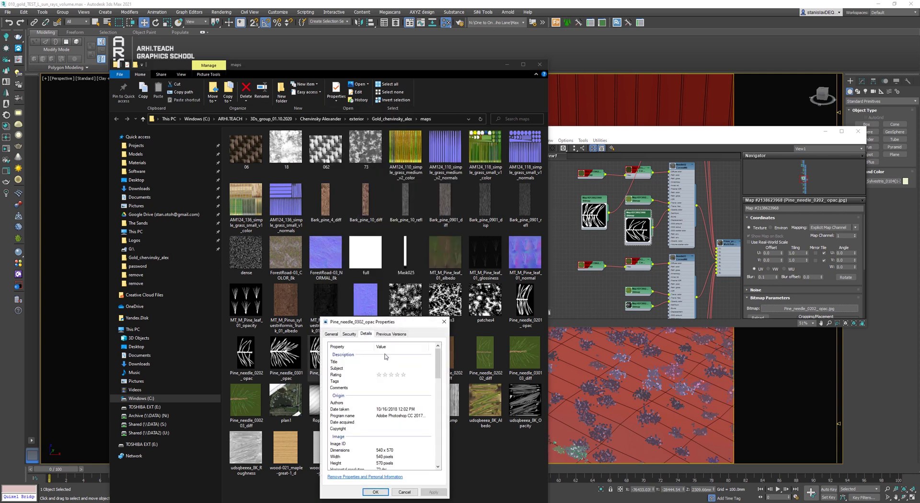
click(392, 451)
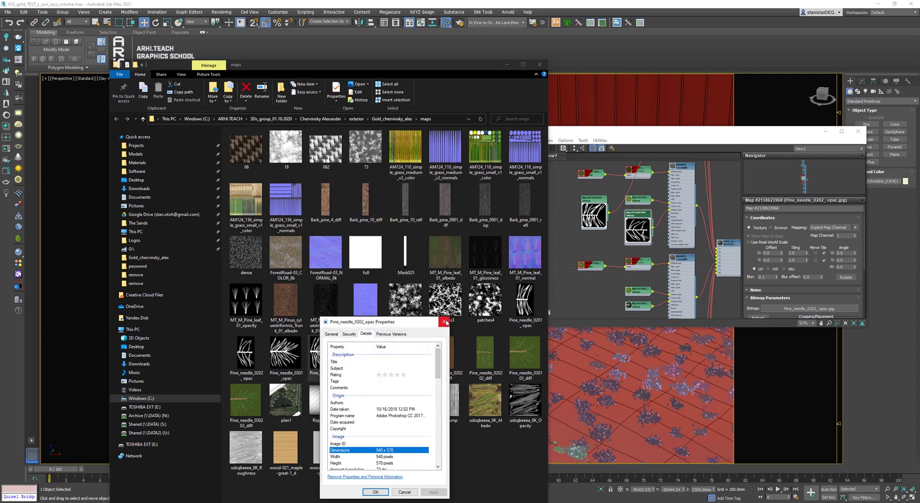
Close the file properties and select the Pine_needle_0202, 0301 and 0302 opacity images in the maps folder.
click(444, 321)
ctrl+click(255, 364)
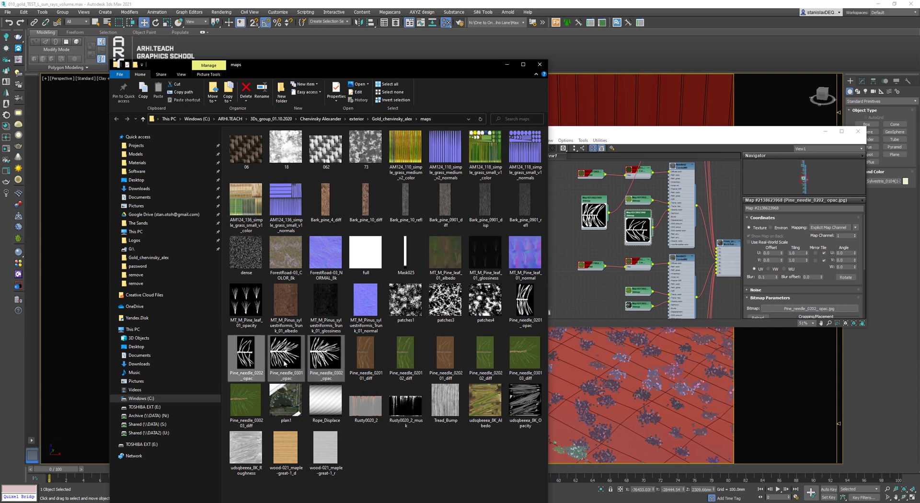
Enlarge the previews of the opacity bitmaps feeding the needle materials further down the 3ds Max node graph, including Pine_needle_0201_opac.jpg.
middle_drag(675, 227, 658, 192)
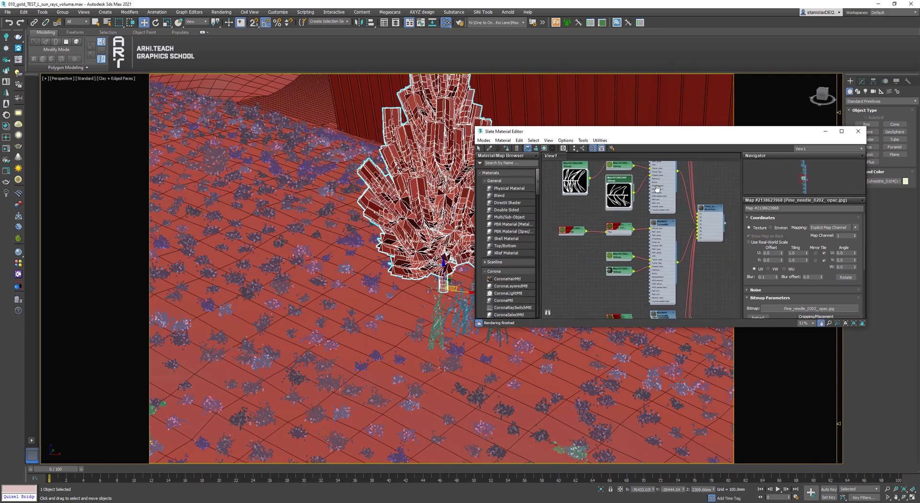
scroll(655, 206, down, 1)
middle_drag(655, 283, 655, 288)
scroll(655, 287, up, 5)
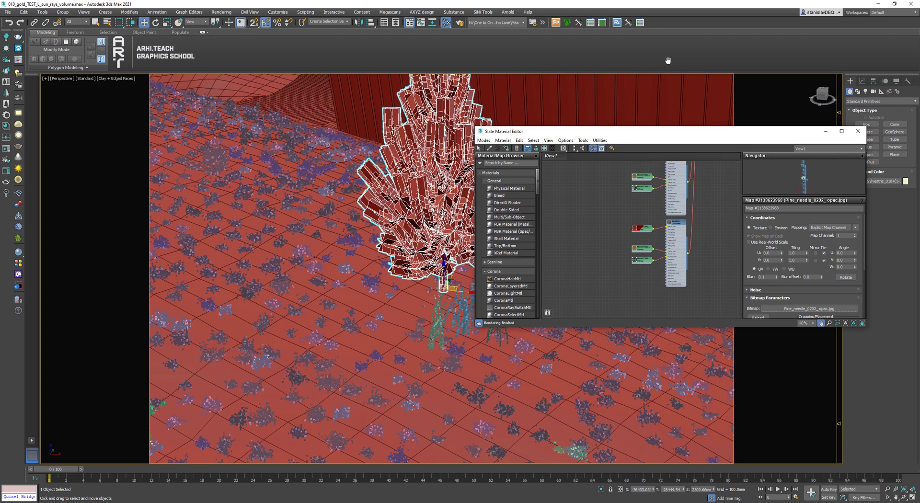
double_click(634, 258)
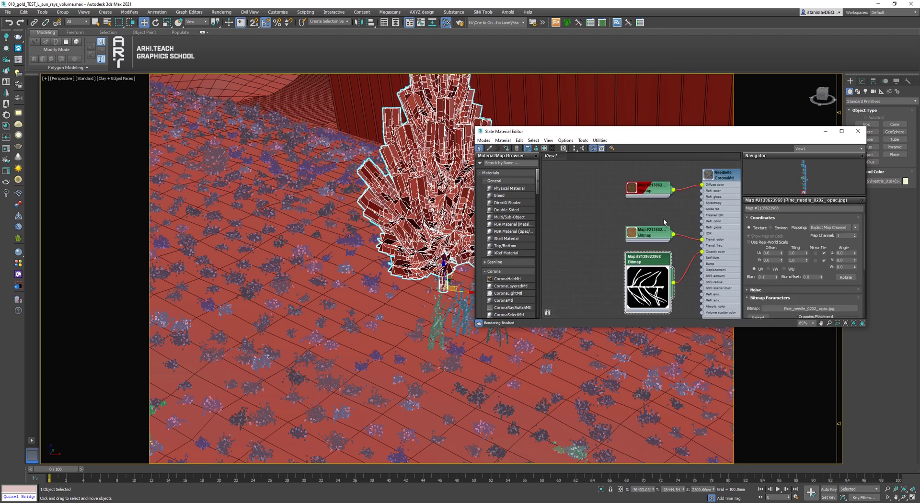
middle_drag(664, 212, 644, 288)
scroll(645, 287, down, 3)
double_click(626, 211)
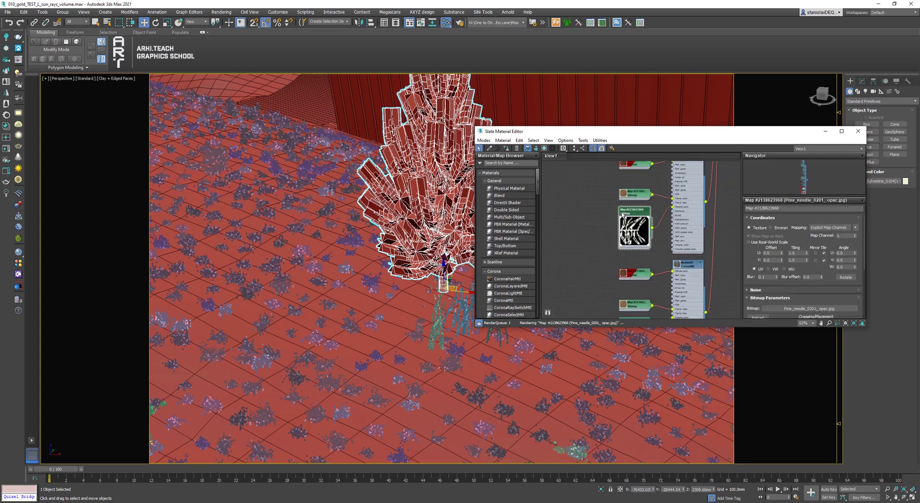
Move the Pine_needle_0201_opac.jpg bitmap node down beside the neighbouring needle material's opacity bitmap for comparison.
drag(627, 211, 569, 296)
middle_drag(594, 296, 627, 322)
scroll(621, 236, up, 2)
scroll(623, 240, down, 1)
middle_drag(672, 243, 666, 293)
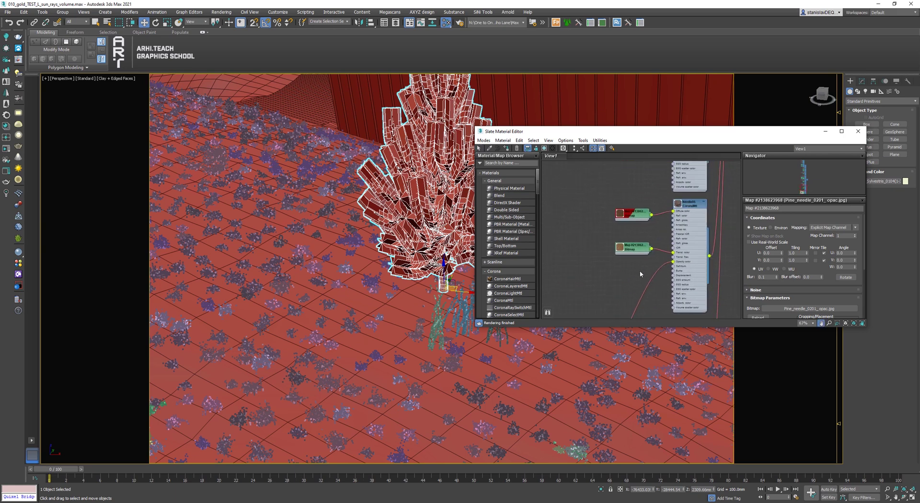
Check the preview of the Pine_needle_020101_diff.jpg bitmap and compare the two needle opacity bitmaps side by side.
scroll(624, 218, up, 4)
double_click(626, 218)
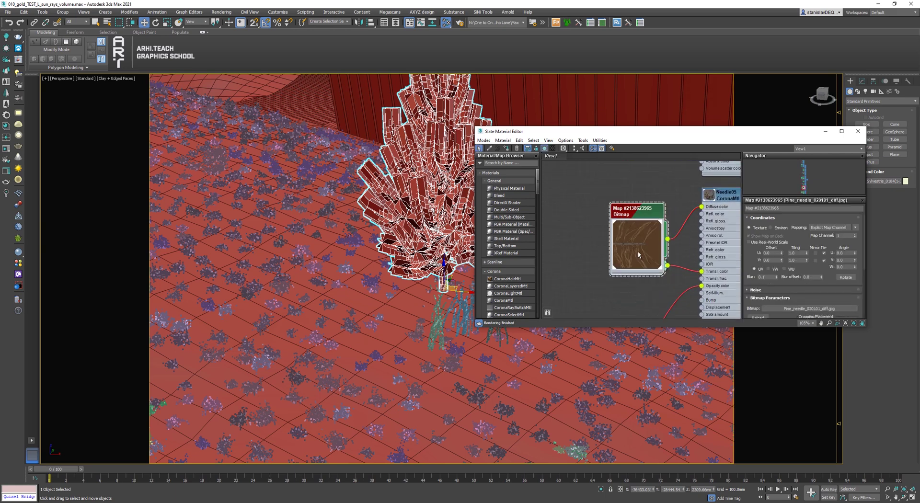
double_click(638, 255)
scroll(640, 239, down, 4)
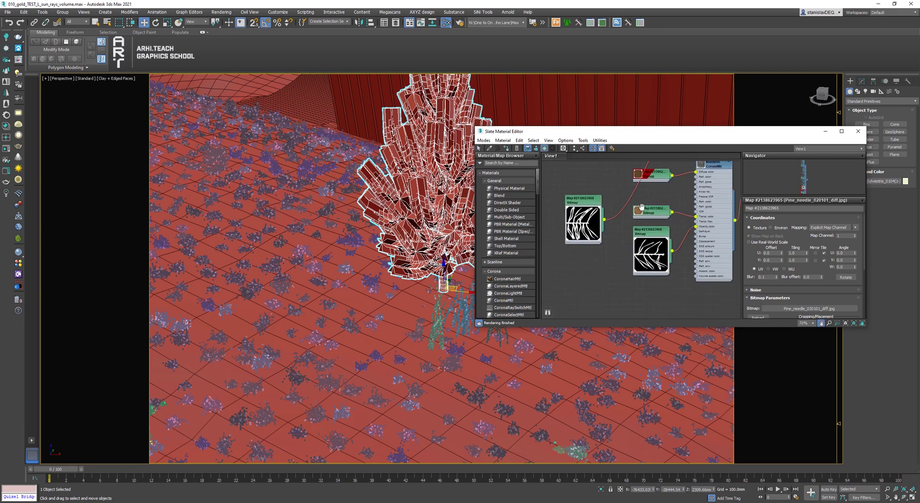
middle_drag(642, 207, 640, 230)
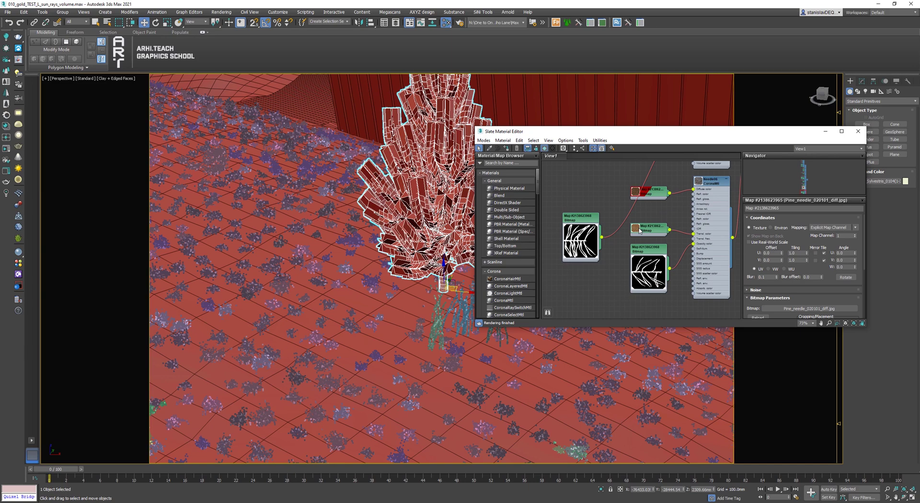
Open the three selected needle opacity images from the maps folder in Photoshop.
key(alt+Tab)
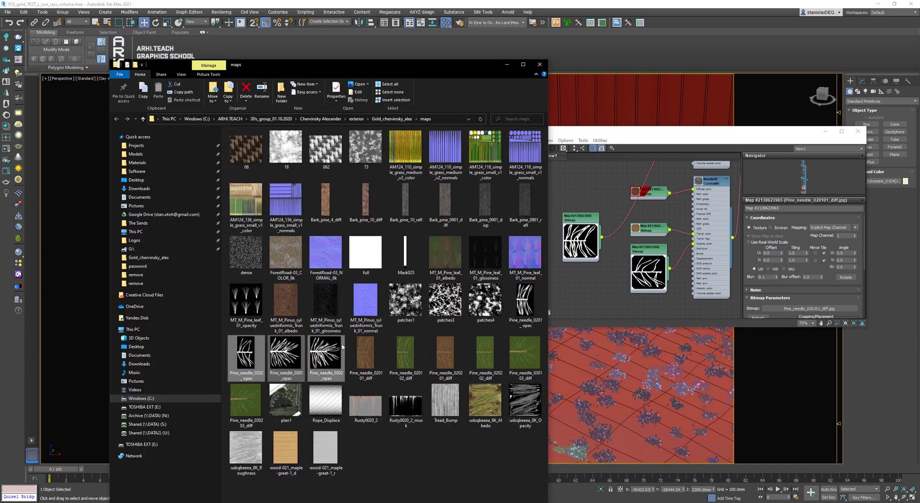
drag(337, 374, 447, 502)
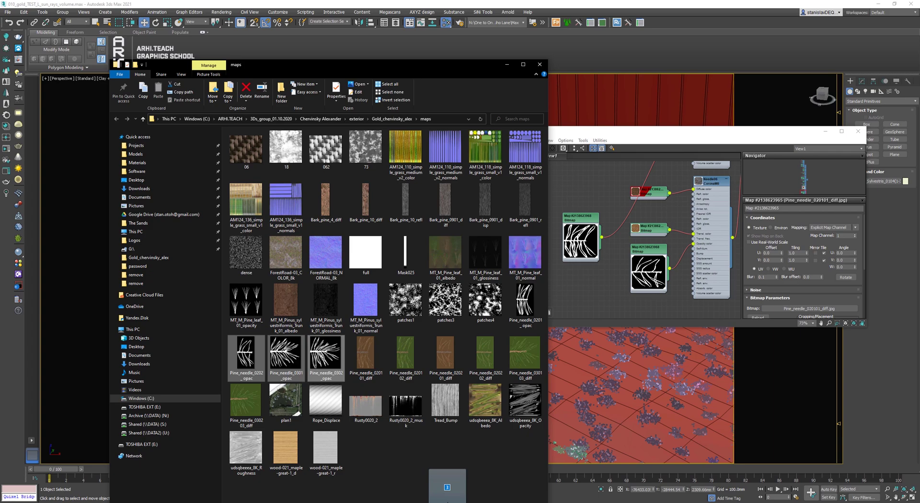
drag(448, 501, 413, 221)
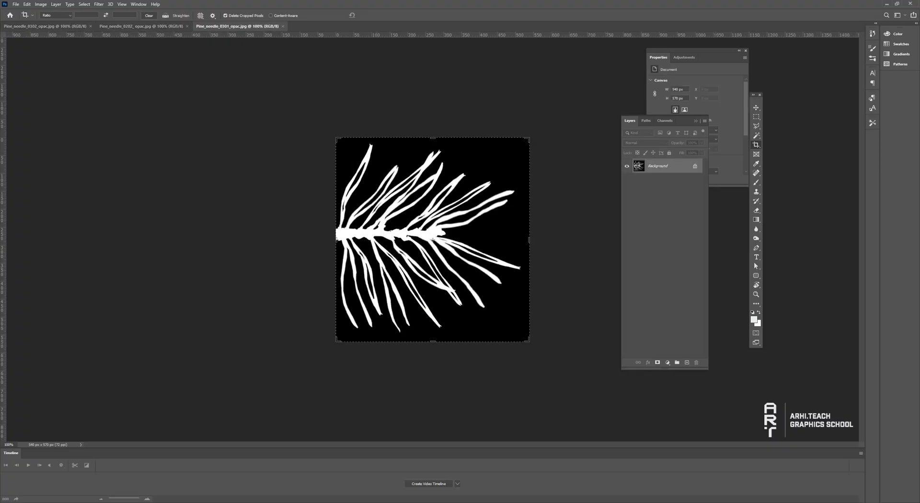
Export Pine_needle_0301_opac.jpg for the web as a 512 × 512 px JPEG named T_pine_opacity in the textures folder.
click(16, 4)
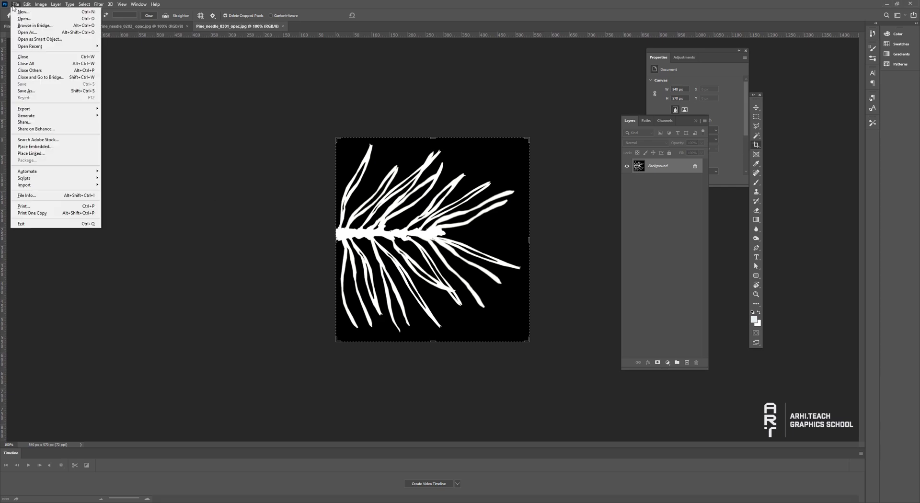
mouse_move(48, 111)
click(133, 137)
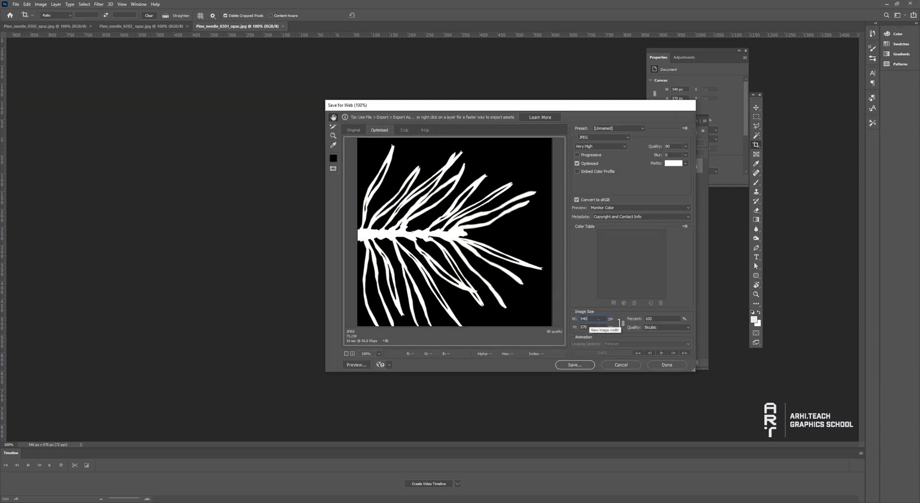
click(622, 323)
text(512)
key(Tab)
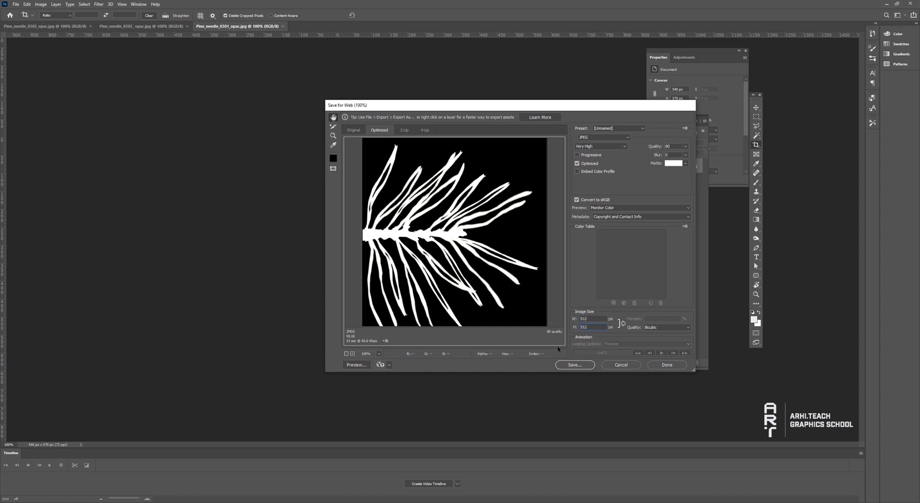
click(574, 365)
key(Return)
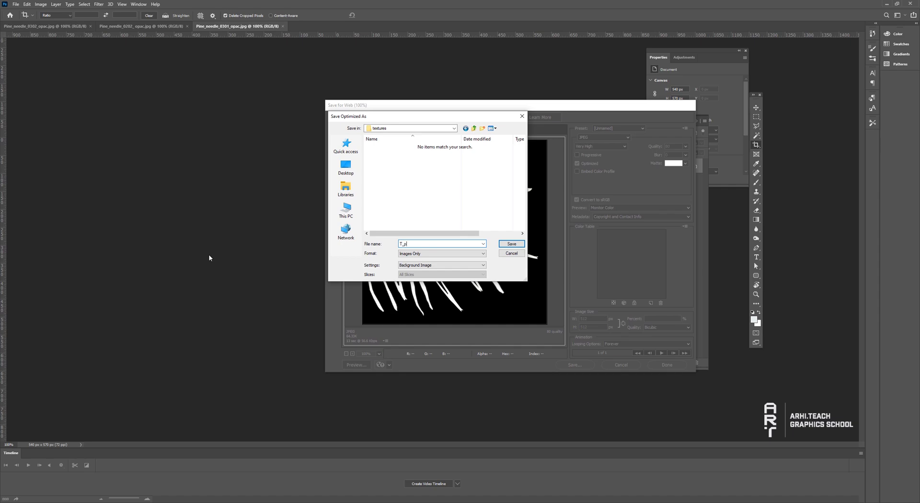
key(Return)
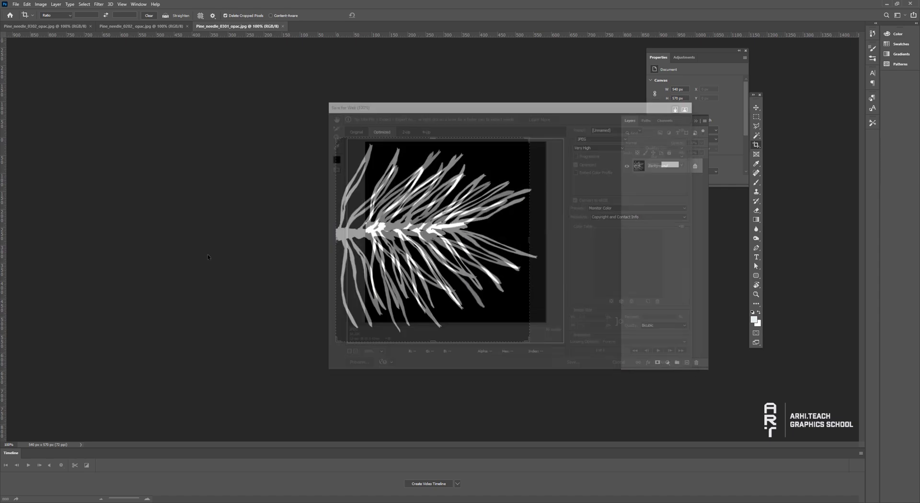
Export Pine_needle_0202_opac.jpg for the web as a 512 × 512 px JPEG named T_pine_opacity2 in the textures folder.
click(141, 26)
click(16, 4)
mouse_move(29, 109)
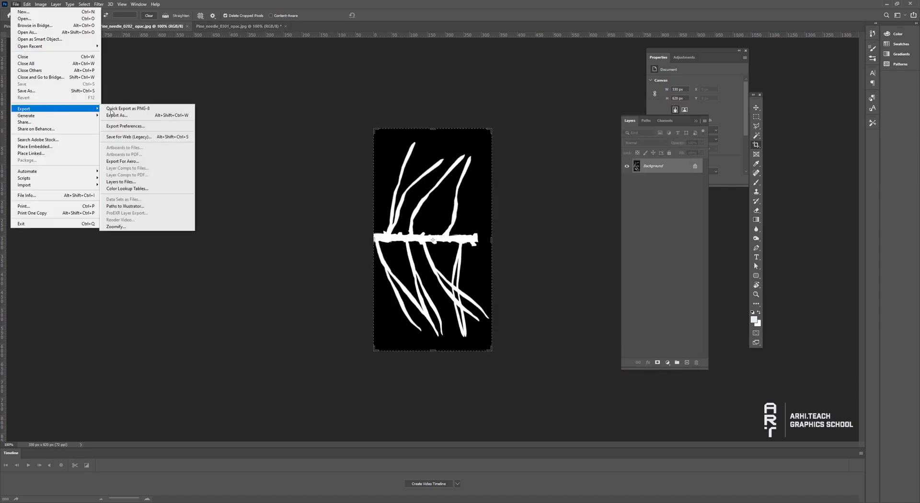
click(127, 136)
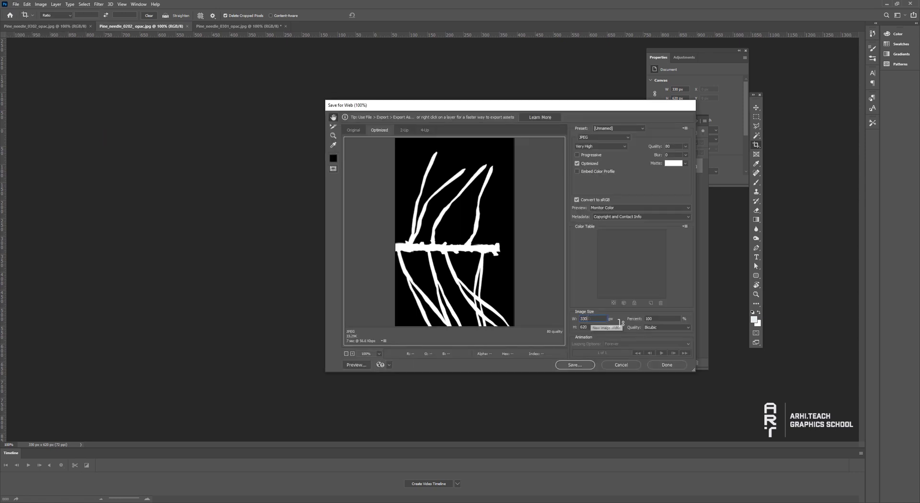
text(512)
key(Tab)
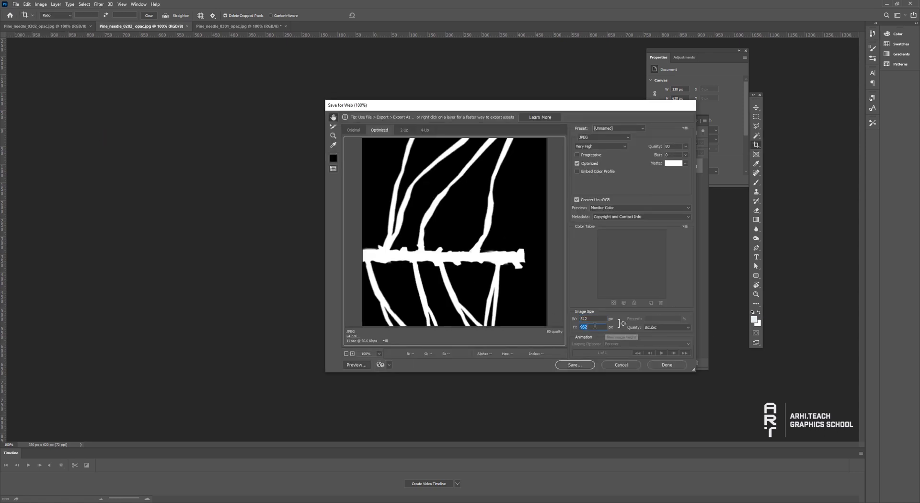
click(575, 368)
click(385, 158)
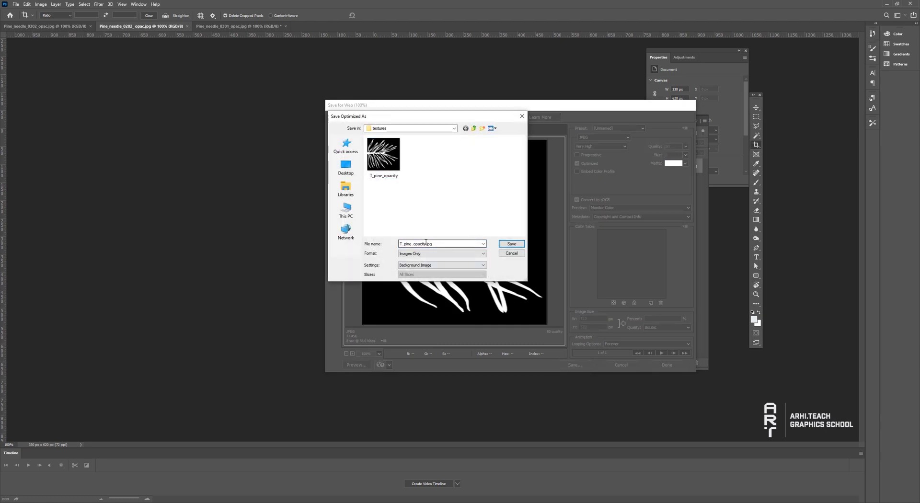
click(501, 244)
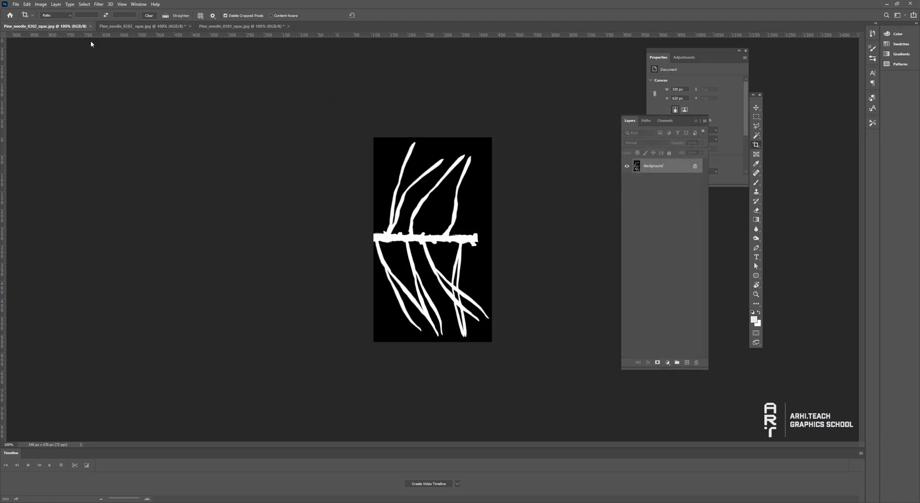
Export Pine_needle_0302_opac.jpg for the web as a 512 × 512 px JPEG named T_pine_opacity3 in the textures folder.
click(72, 26)
click(16, 4)
mouse_move(38, 118)
click(144, 137)
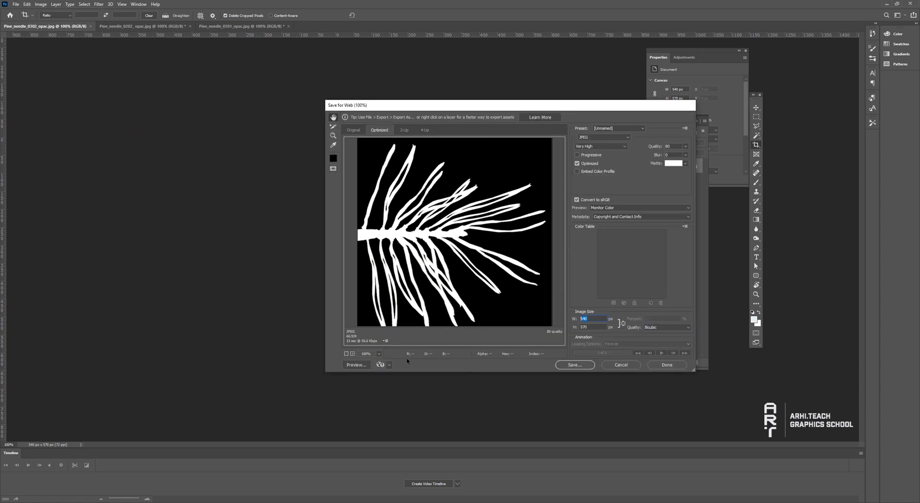
text(512)
key(Tab)
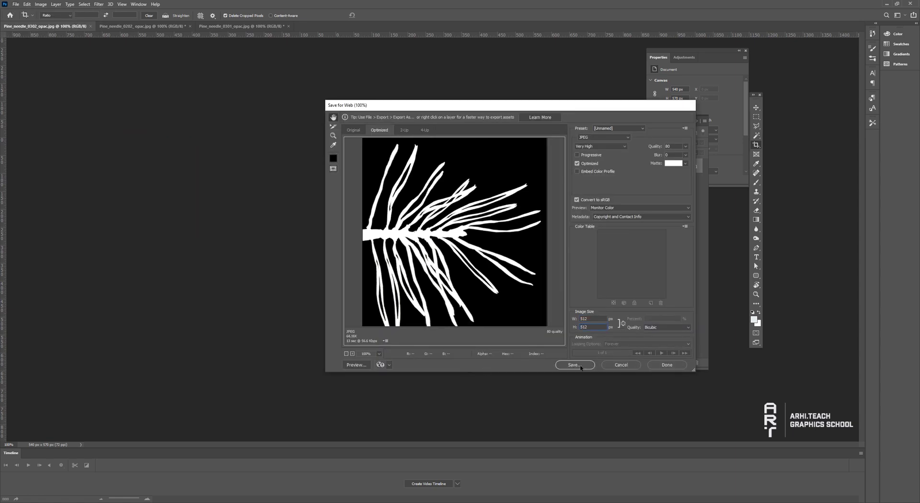
click(575, 365)
click(421, 154)
click(429, 245)
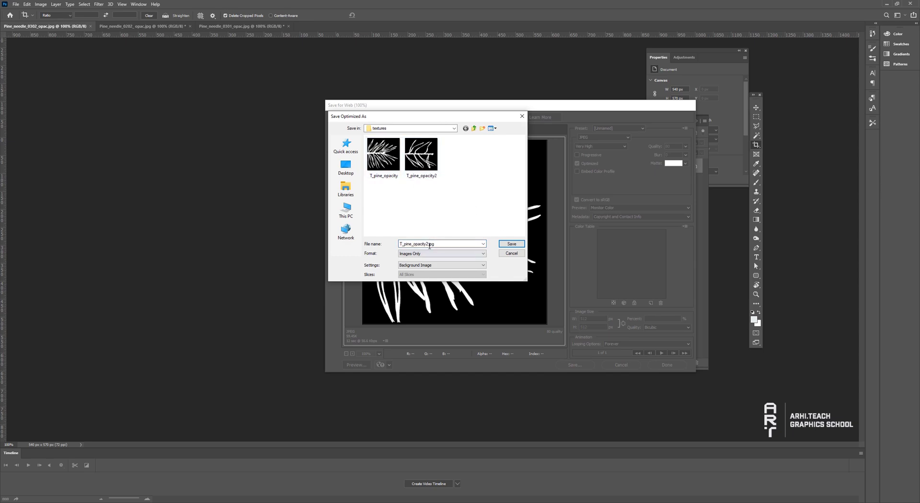
click(511, 245)
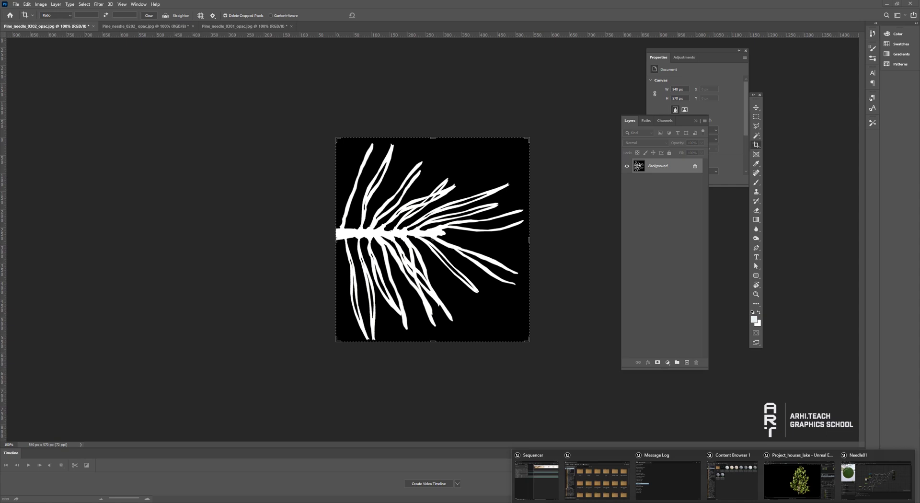
Switch to the Needle01 material in Unreal Engine and import the three pine opacity textures into the project's Content folder.
click(791, 497)
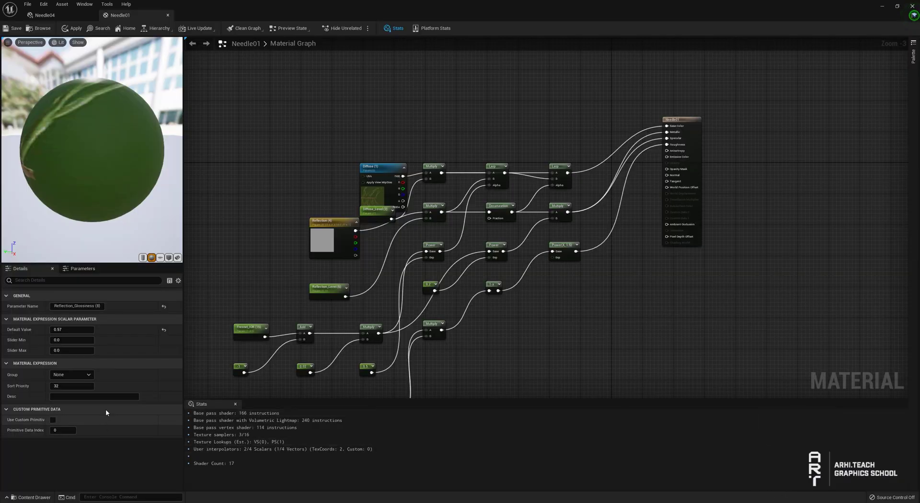
key(ctrl+space)
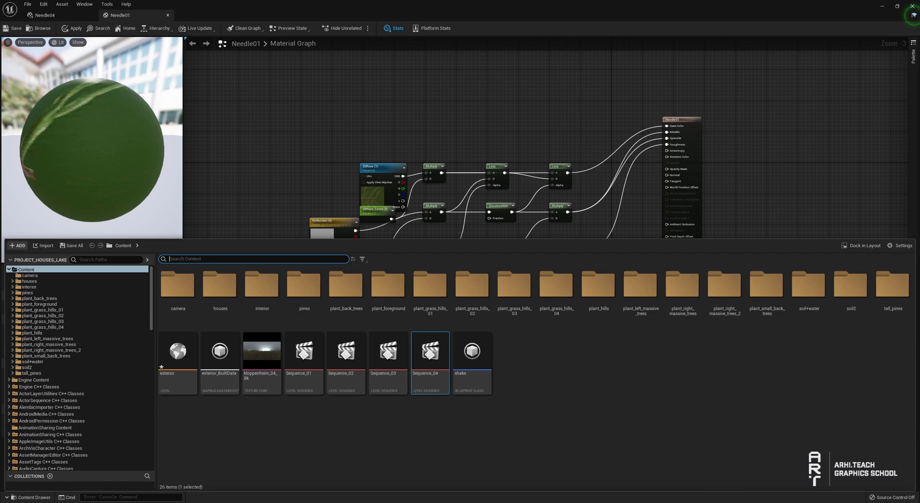
drag(535, 384, 535, 384)
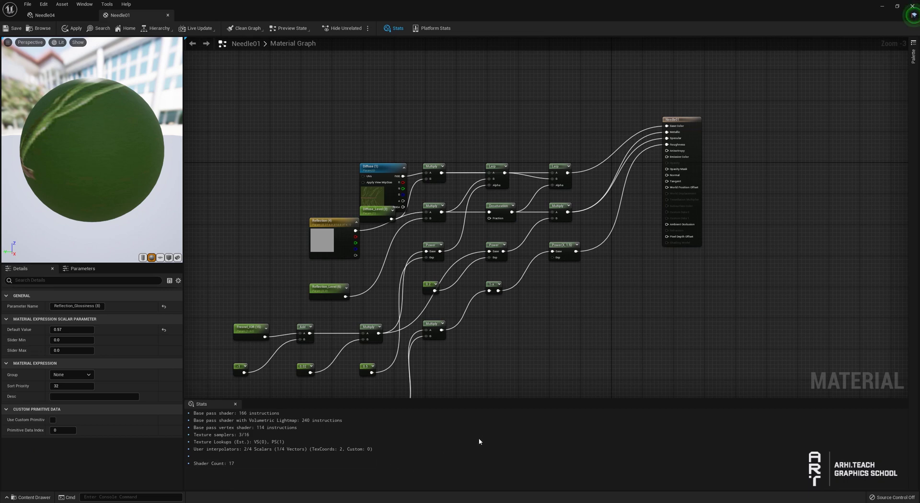
Add the three pine opacity textures to the Needle01 graph as texture samples and spread them out above the existing nodes.
key(ctrl+space)
drag(594, 352, 599, 144)
right_drag(657, 273, 663, 323)
drag(578, 139, 494, 105)
drag(580, 149, 574, 96)
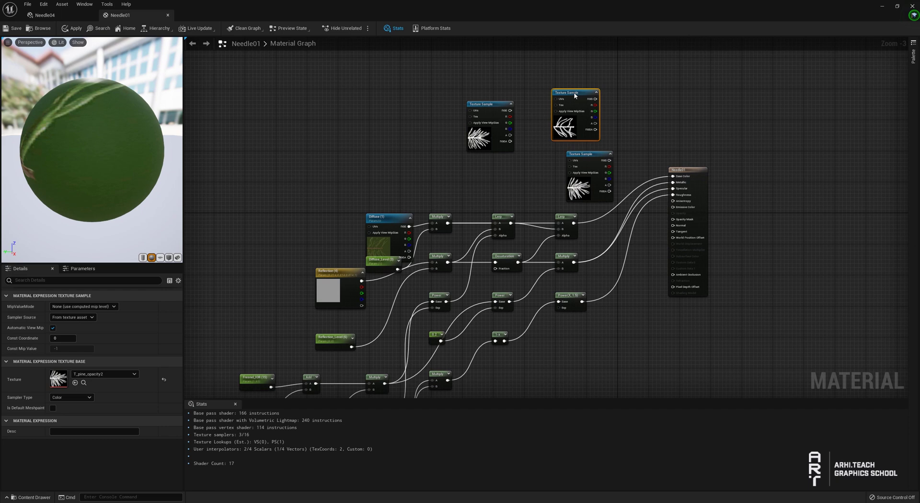
Try each of the three opacity texture samples in turn as Needle01's Opacity Mask and inspect the preview sphere.
scroll(658, 210, up, 3)
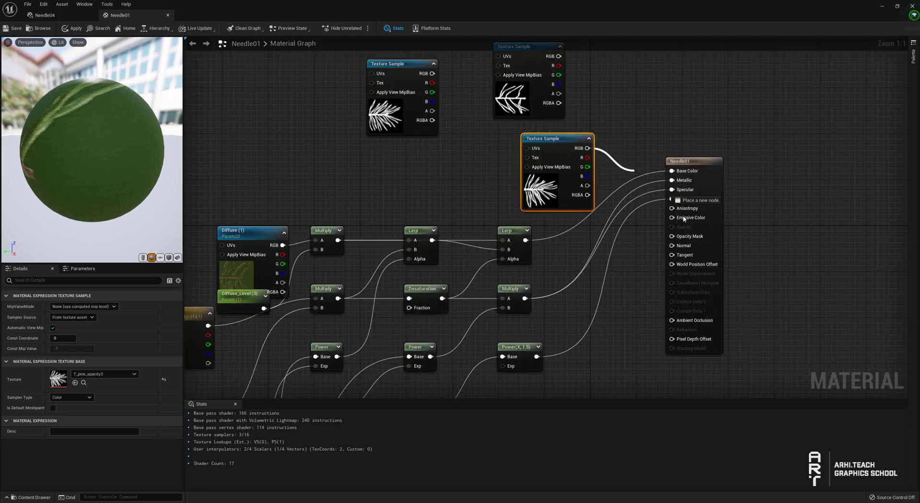
drag(671, 236, 672, 236)
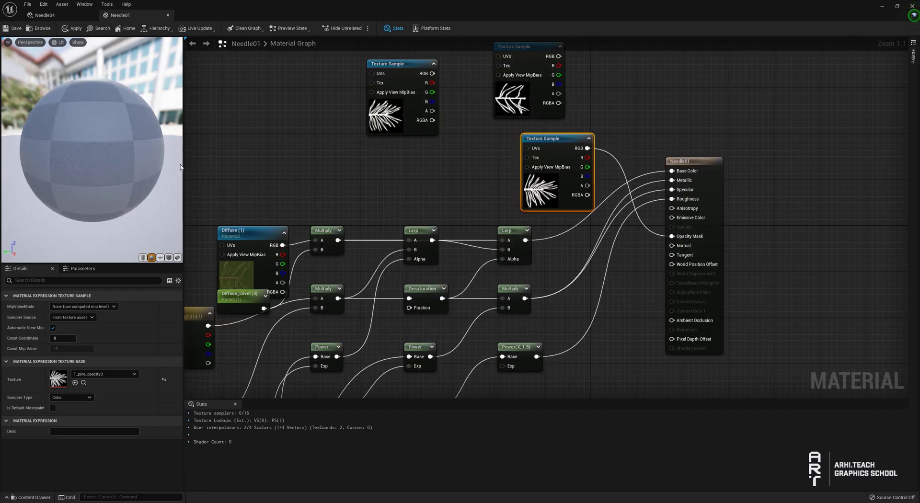
drag(110, 160, 95, 88)
drag(559, 56, 672, 236)
drag(96, 144, 115, 139)
drag(433, 74, 673, 236)
drag(91, 144, 129, 143)
Disconnect the opacity texture sample from Needle01's Opacity Mask.
click(300, 225)
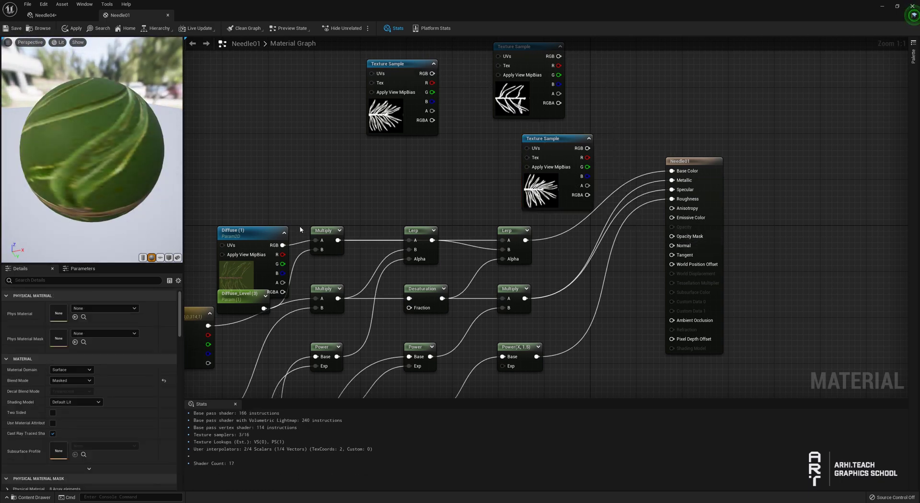
alt+click(671, 236)
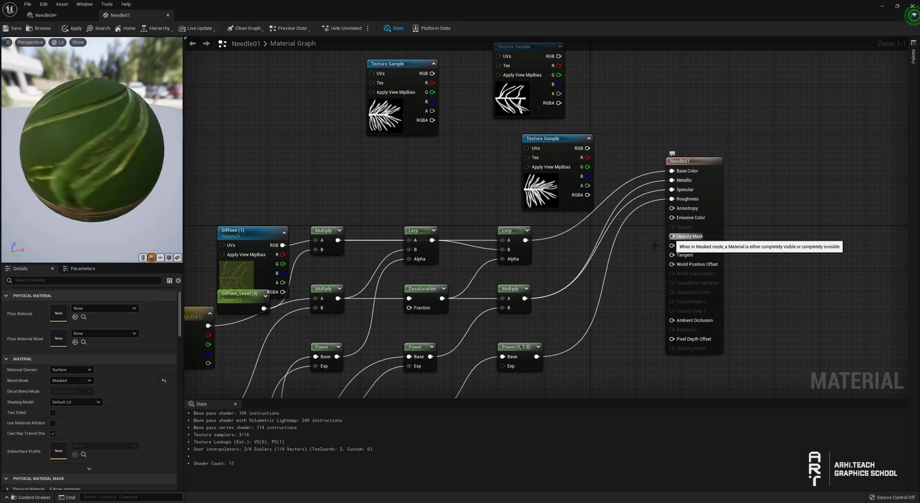
scroll(521, 200, down, 4)
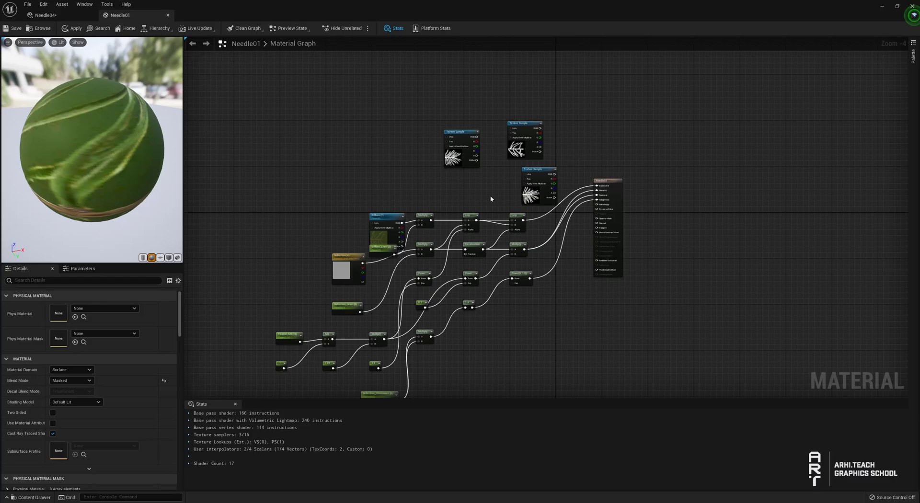
Export the remaining needle opacity image from Photoshop, import it into Unreal Engine as T_pine_opacity4 and add it to the Needle01 graph.
scroll(582, 250, up, 3)
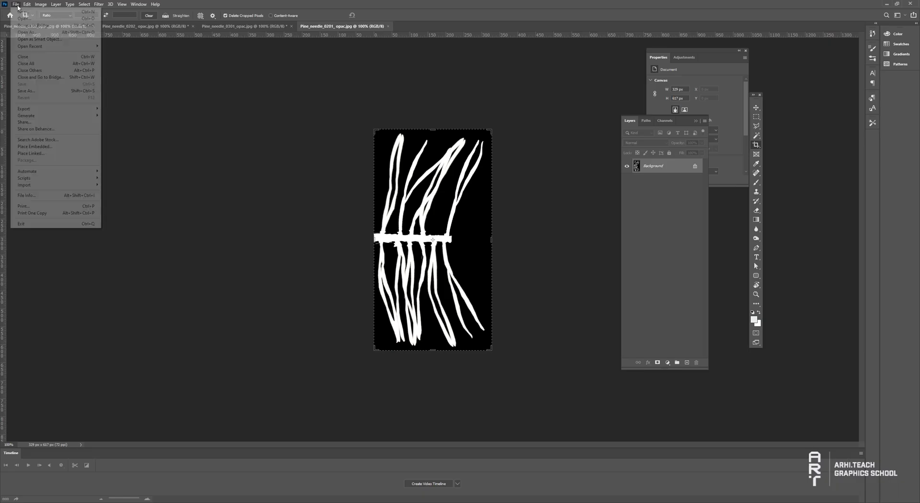
click(144, 196)
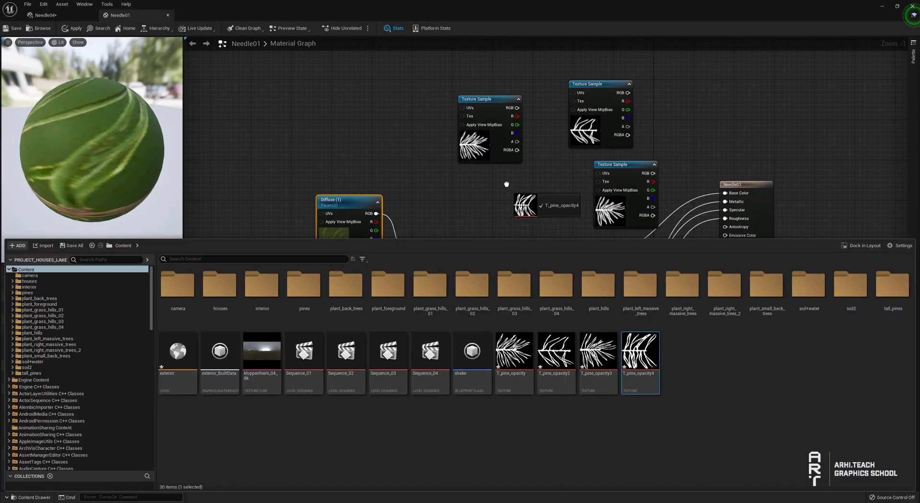
drag(506, 183, 504, 159)
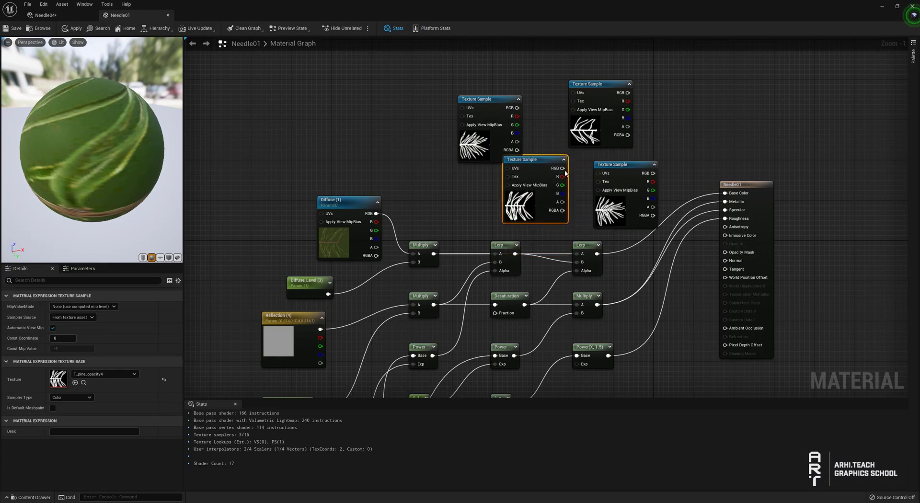
Connect the T_pine_opacity4 sample's RGB output to Needle01's Opacity Mask and save the material.
drag(562, 169, 725, 252)
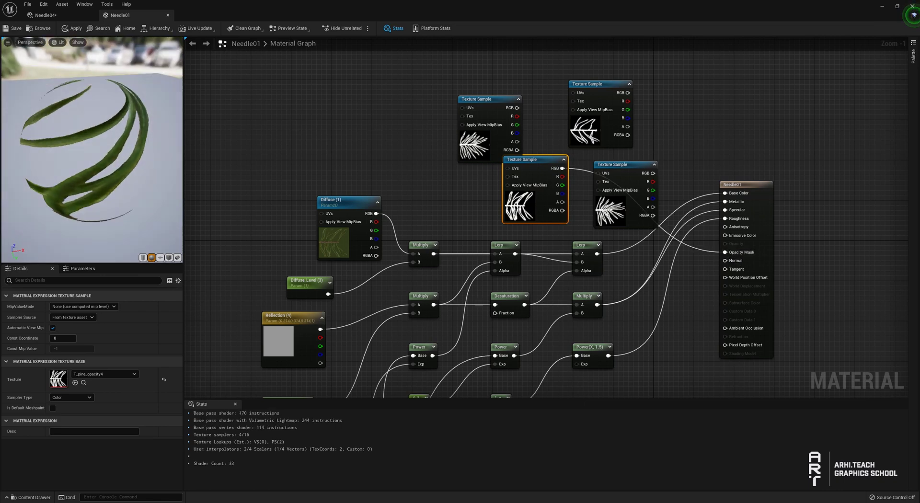
alt+click(726, 253)
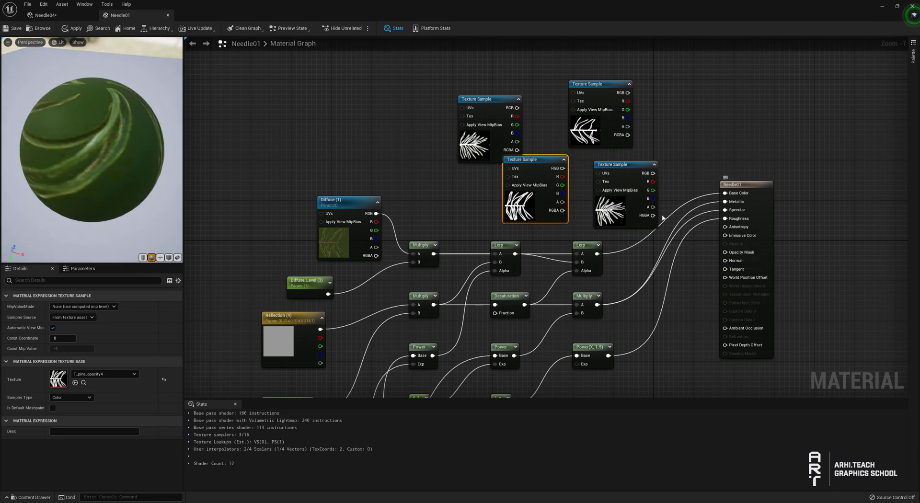
drag(727, 254, 726, 252)
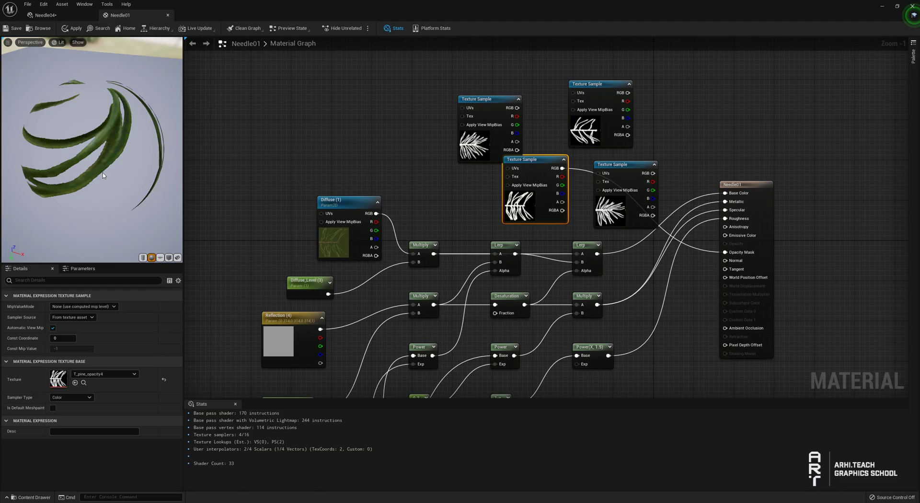
click(28, 29)
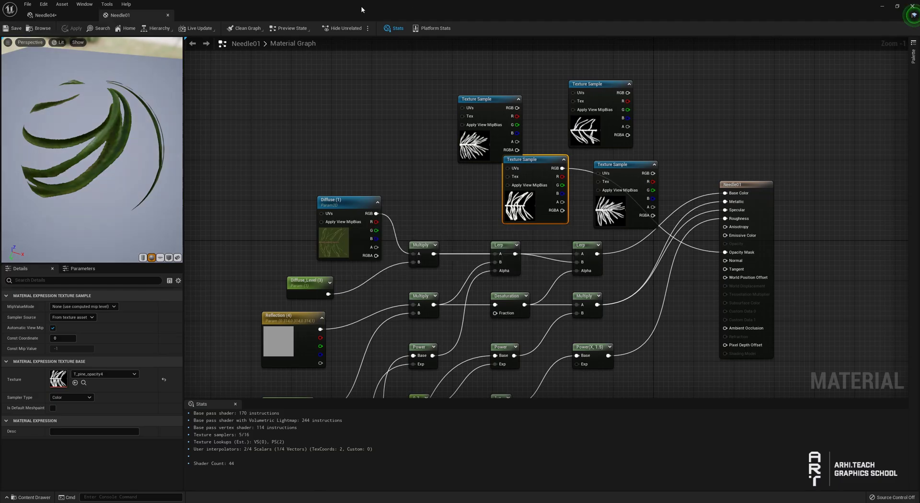
Move the material editor window aside and inspect the pine tree in the exterior level beside the Needle01 graph.
drag(317, 4, 681, 105)
right_drag(422, 168, 423, 148)
click(431, 168)
scroll(640, 253, down, 4)
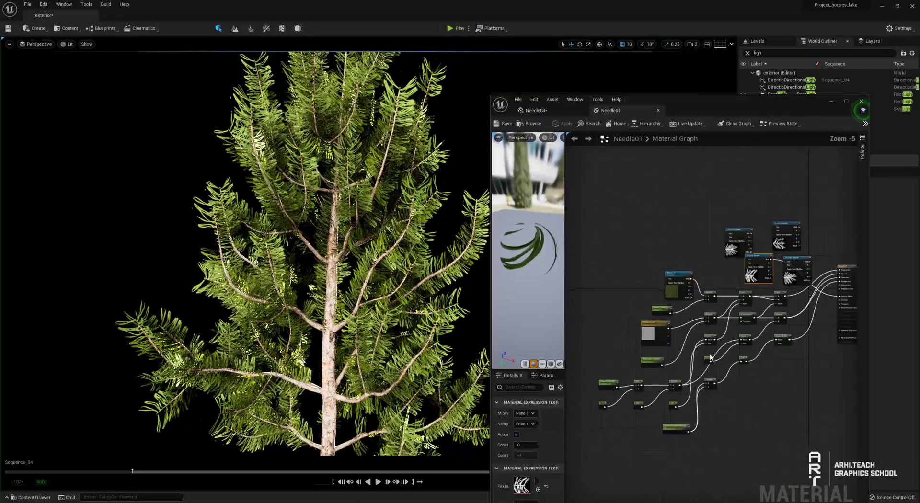
Enable Two Sided on the Needle01 material, save it and close the material editor.
scroll(769, 230, up, 4)
right_drag(847, 269, 823, 152)
click(770, 231)
scroll(542, 473, down, 2)
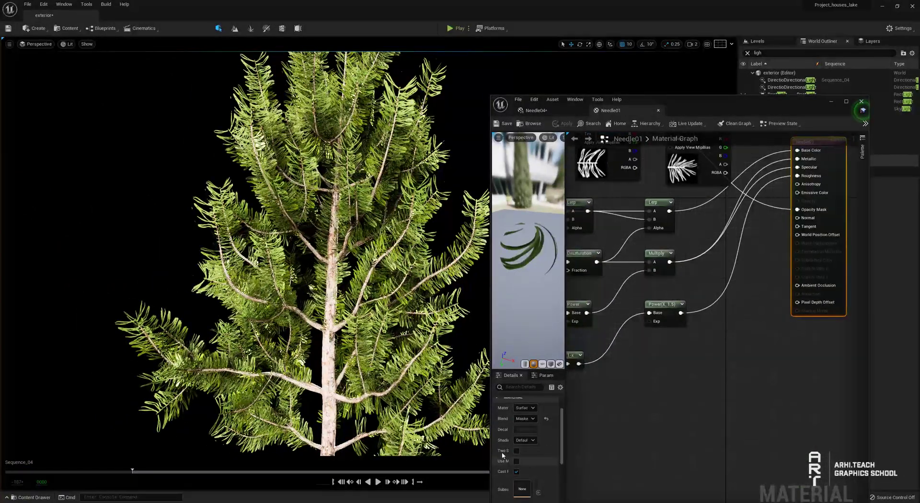
click(504, 124)
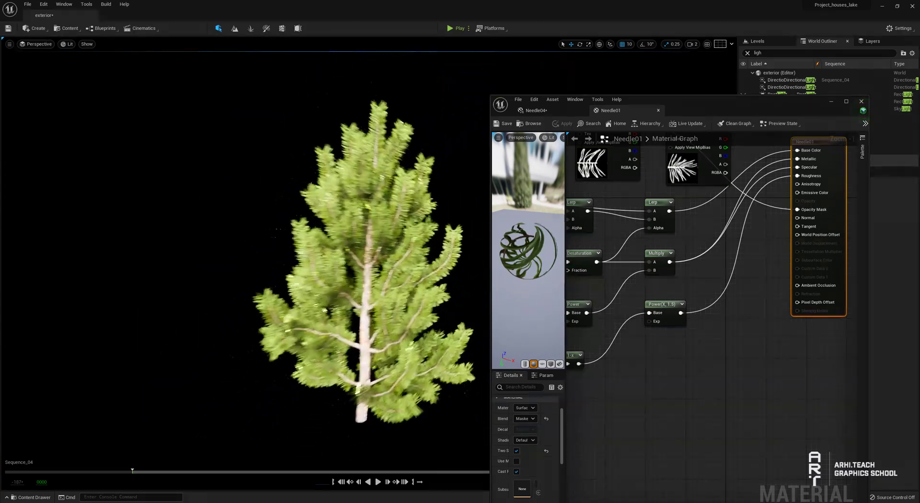
click(862, 101)
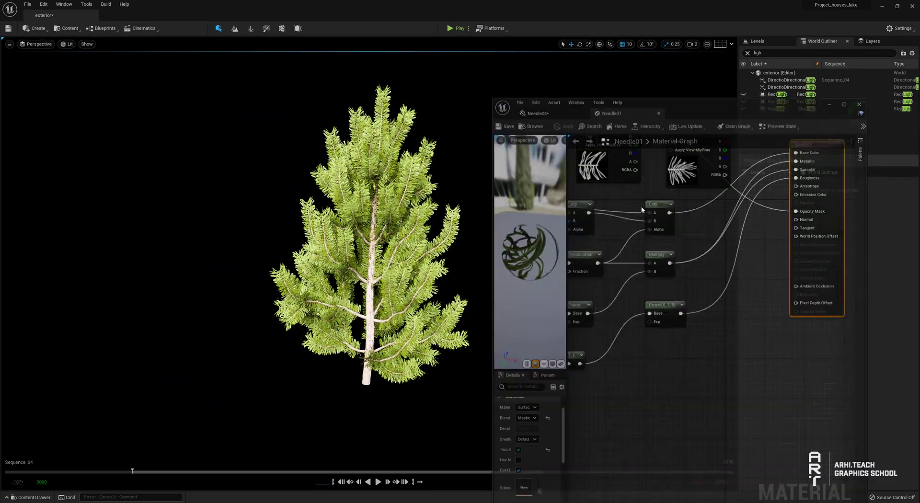